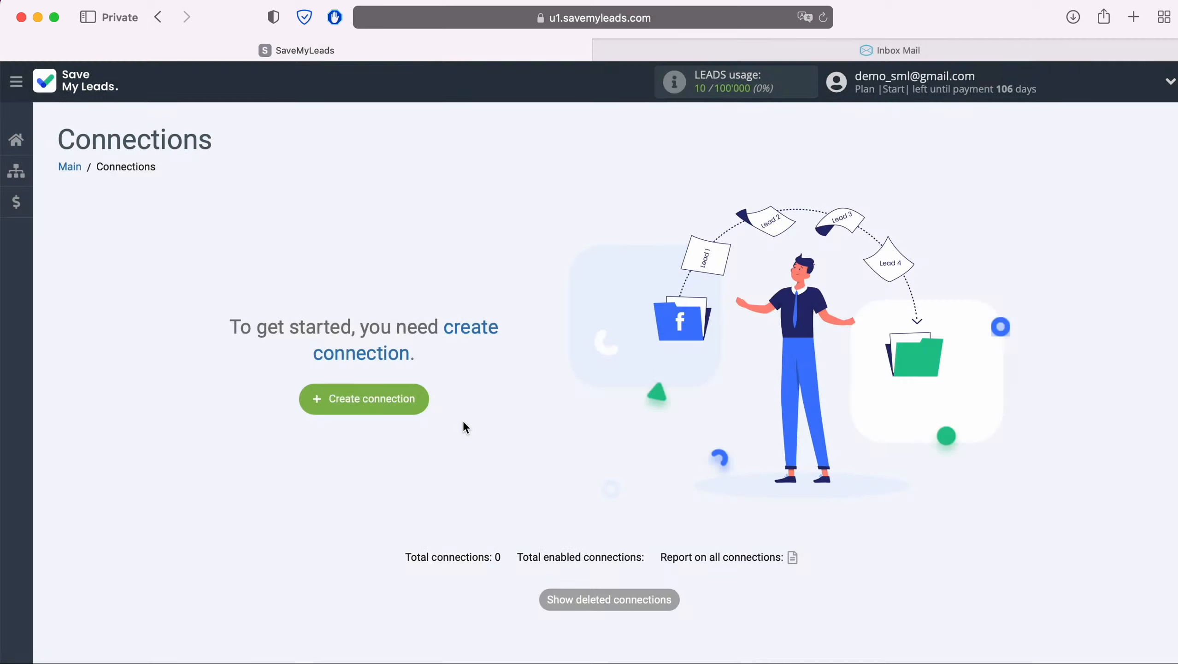
# Step: Create a new connection that transfers leads to INBOX.LV with the Send Email action
pyautogui.click(420, 393)
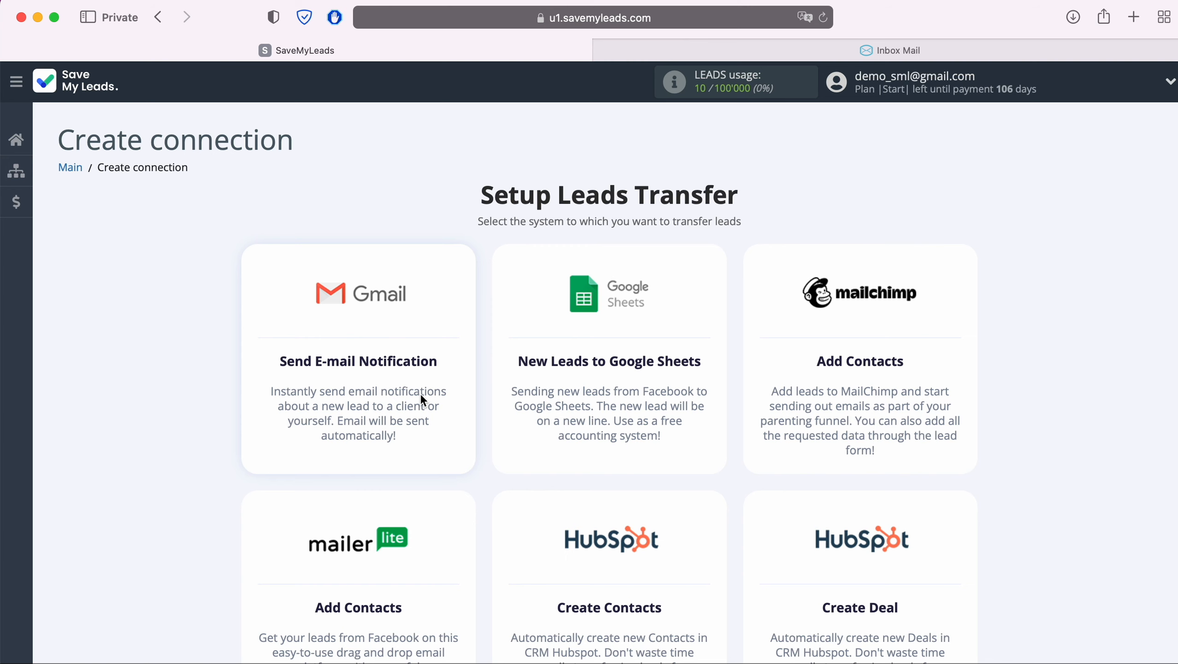
pyautogui.scroll(-15, 421, 395)
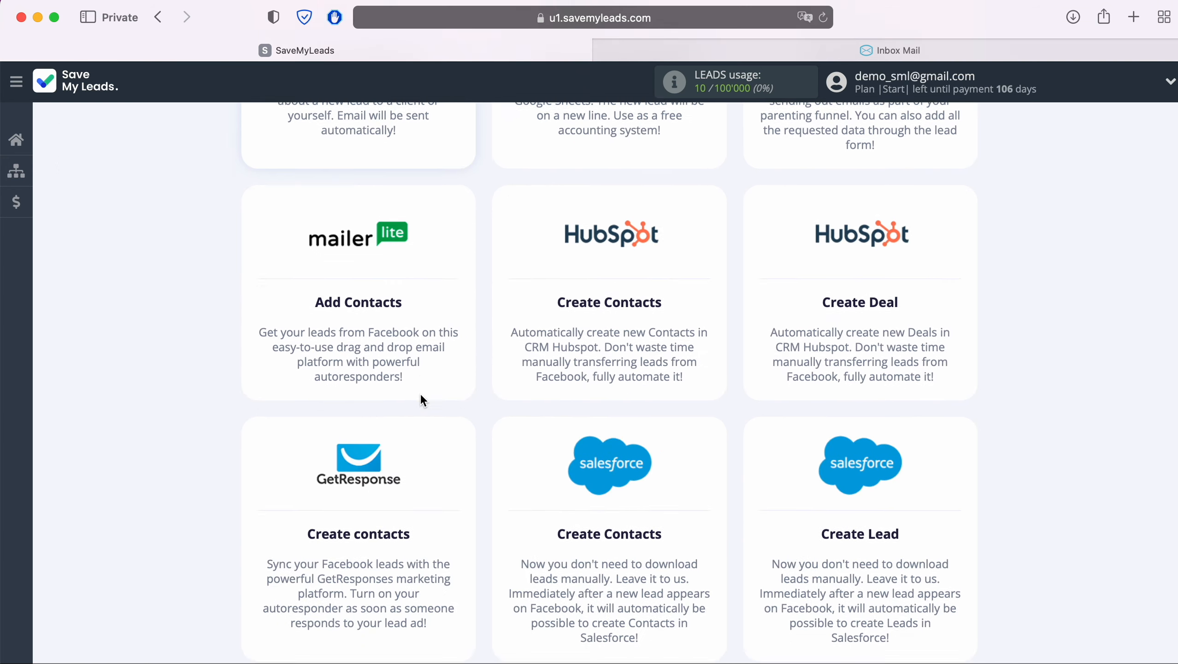
pyautogui.scroll(-15, 421, 401)
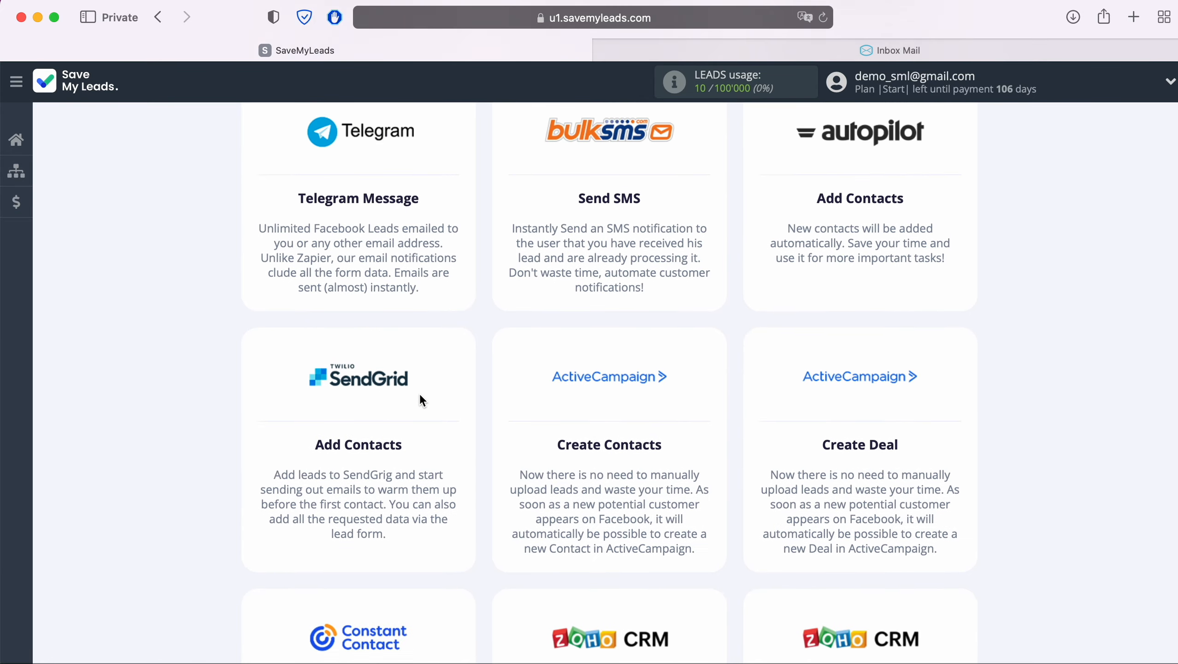
pyautogui.scroll(-15, 421, 401)
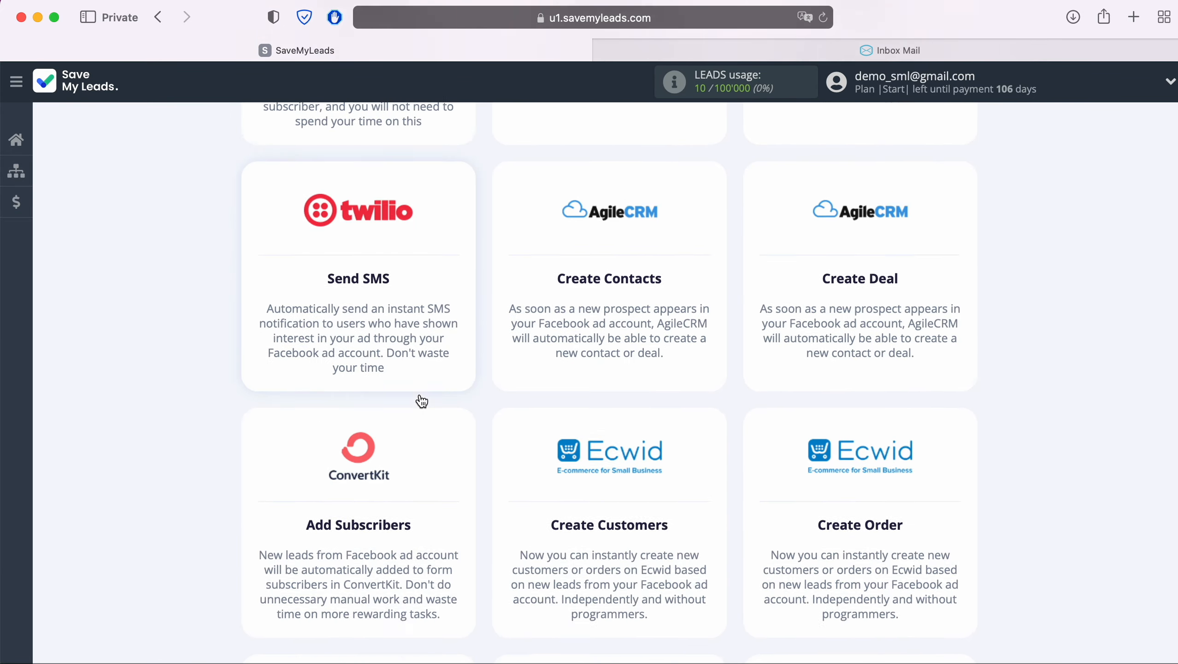
pyautogui.scroll(-15, 421, 401)
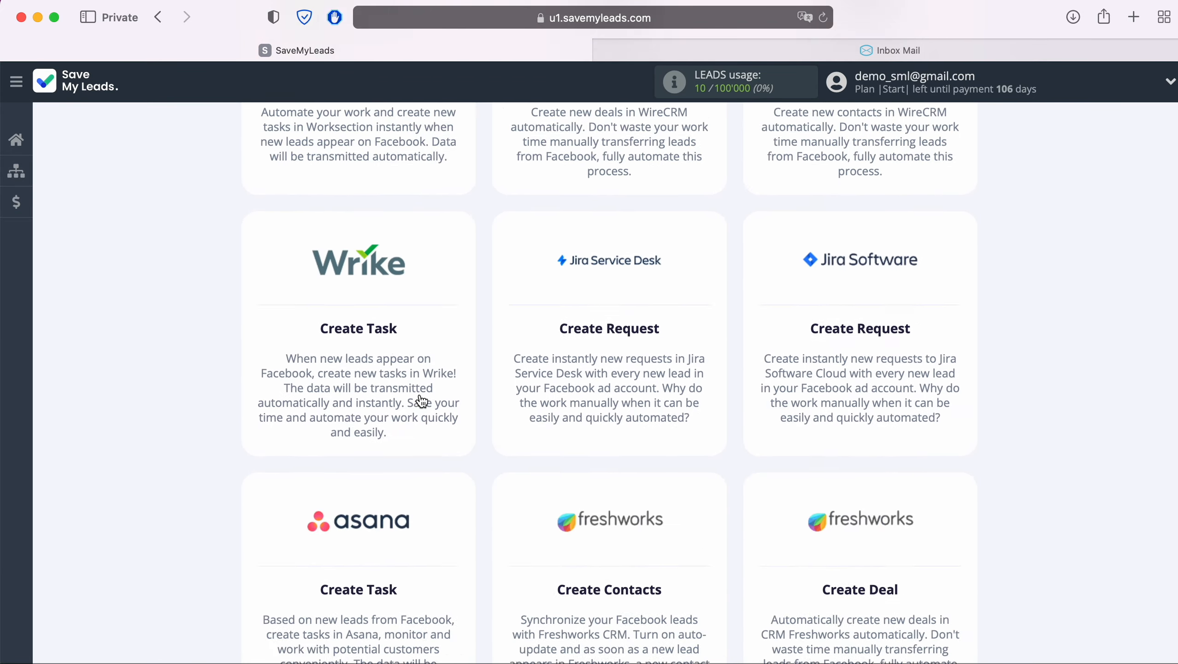
pyautogui.scroll(-15, 421, 400)
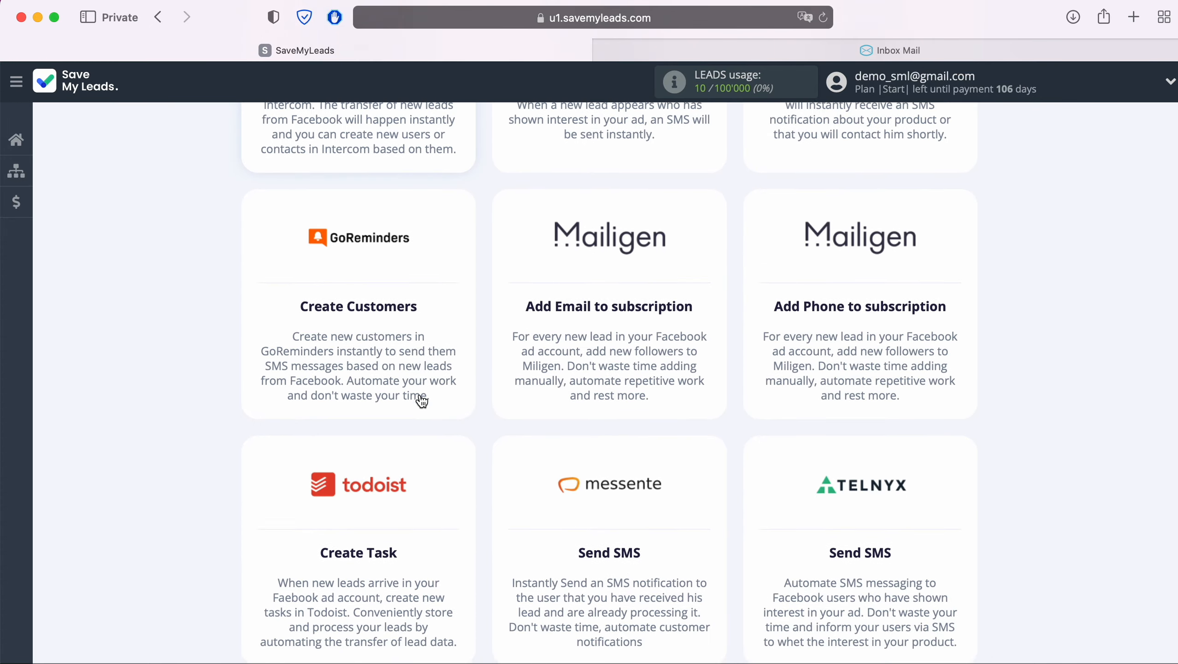
pyautogui.scroll(-15, 421, 401)
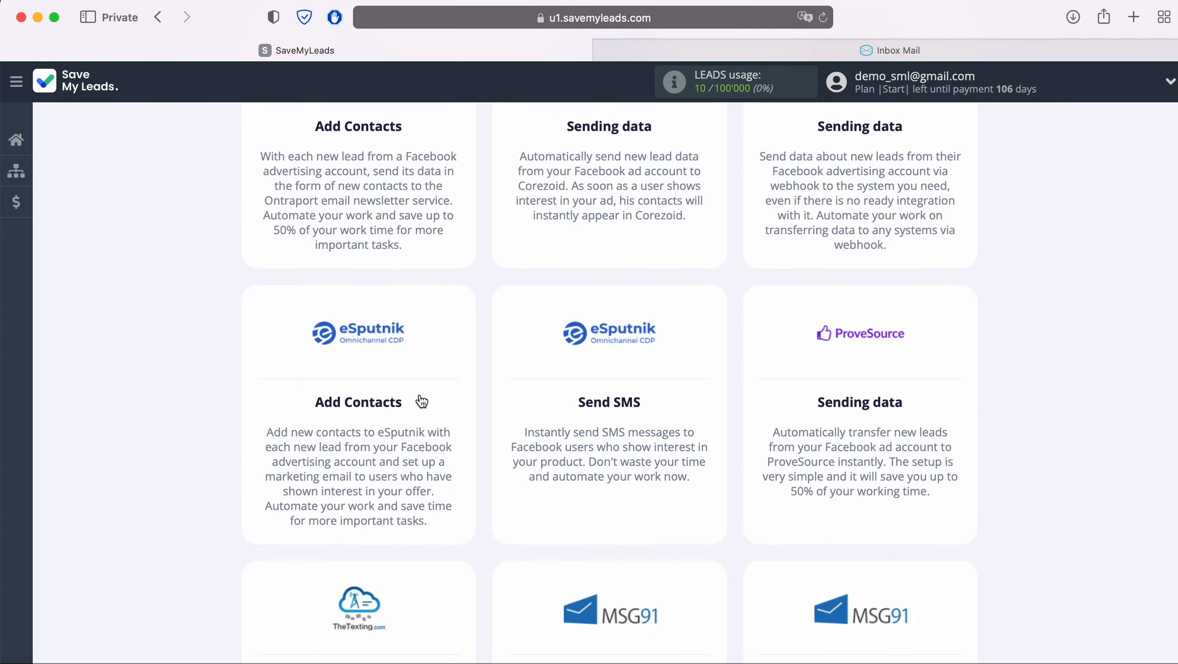
pyautogui.scroll(-15, 421, 400)
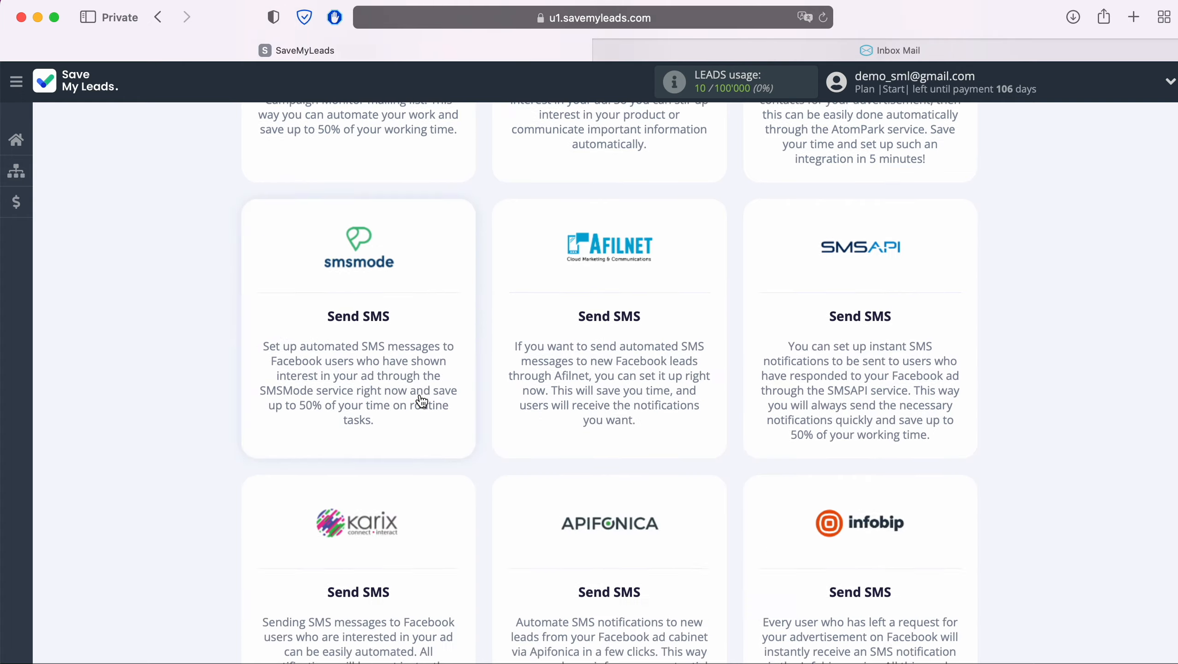
pyautogui.scroll(-15, 419, 393)
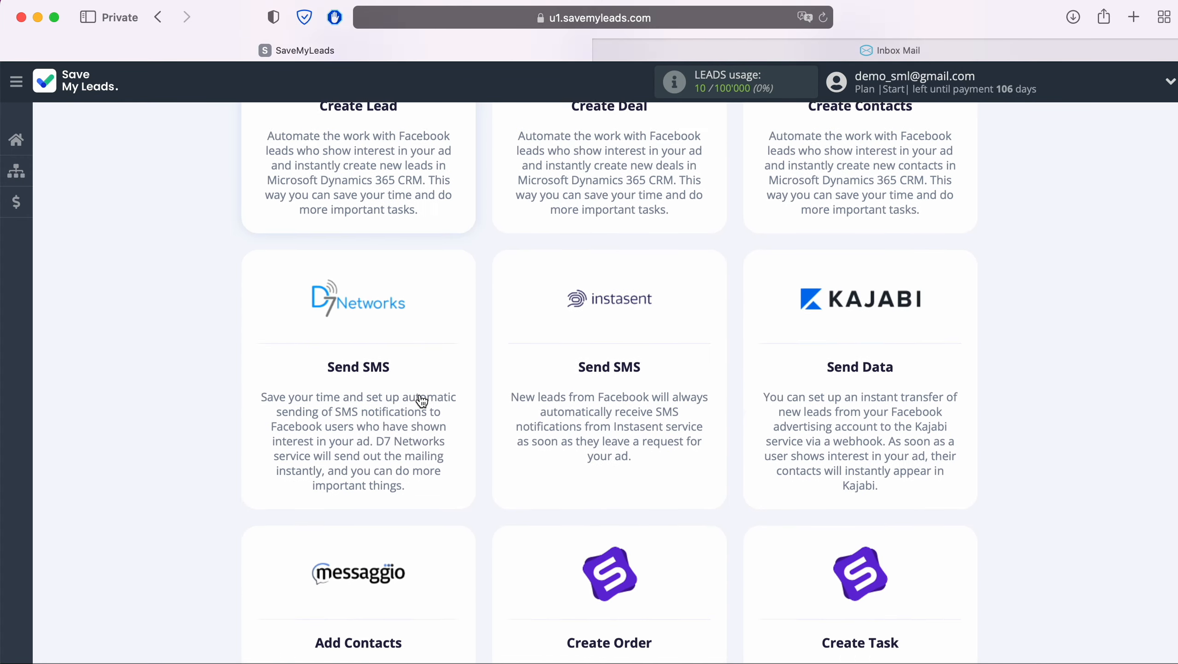
pyautogui.scroll(-7, 421, 400)
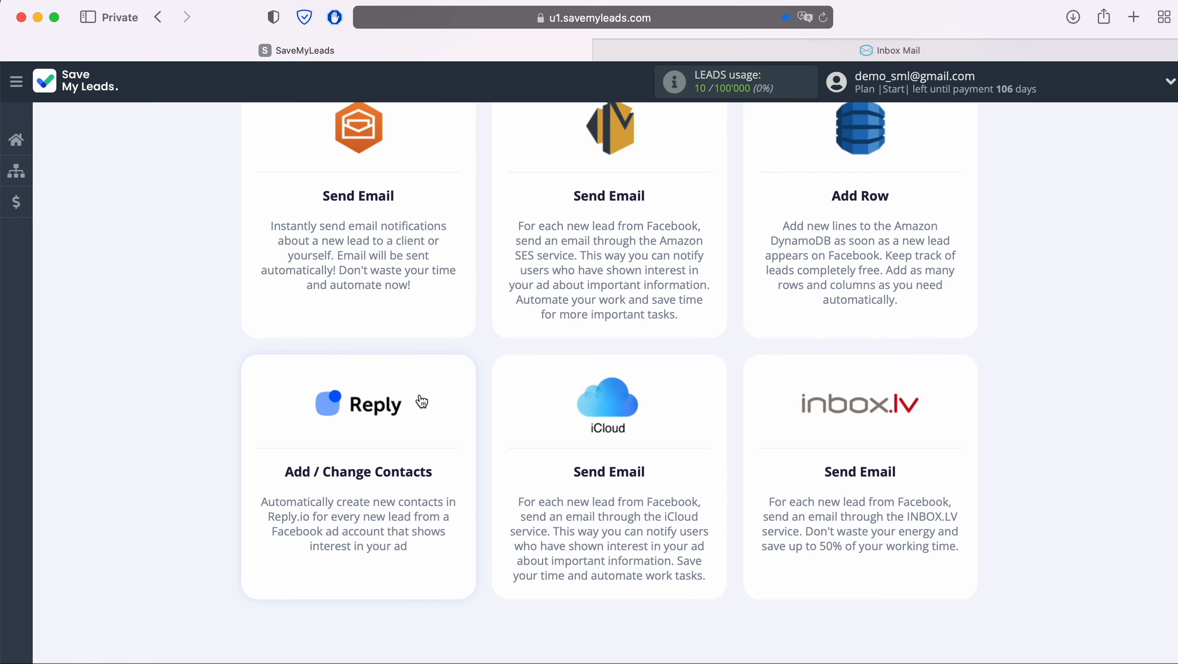
pyautogui.click(829, 451)
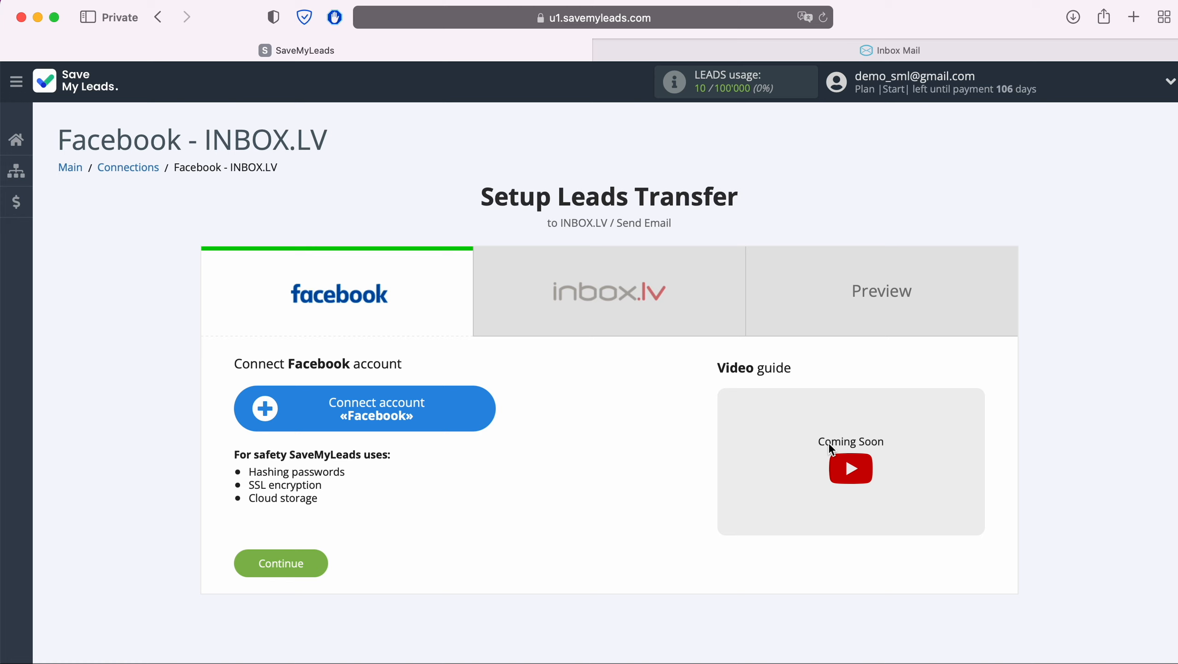
# Step: Start connecting a Facebook account and log in with the saved e-mail and account password
pyautogui.click(483, 416)
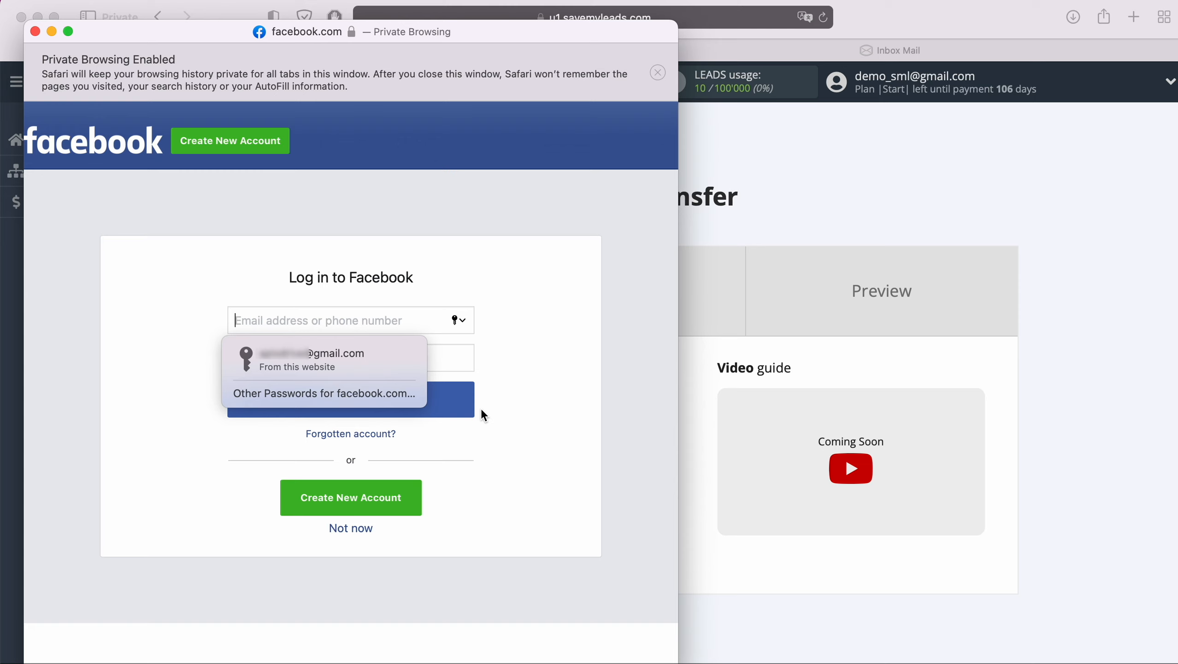
pyautogui.click(404, 365)
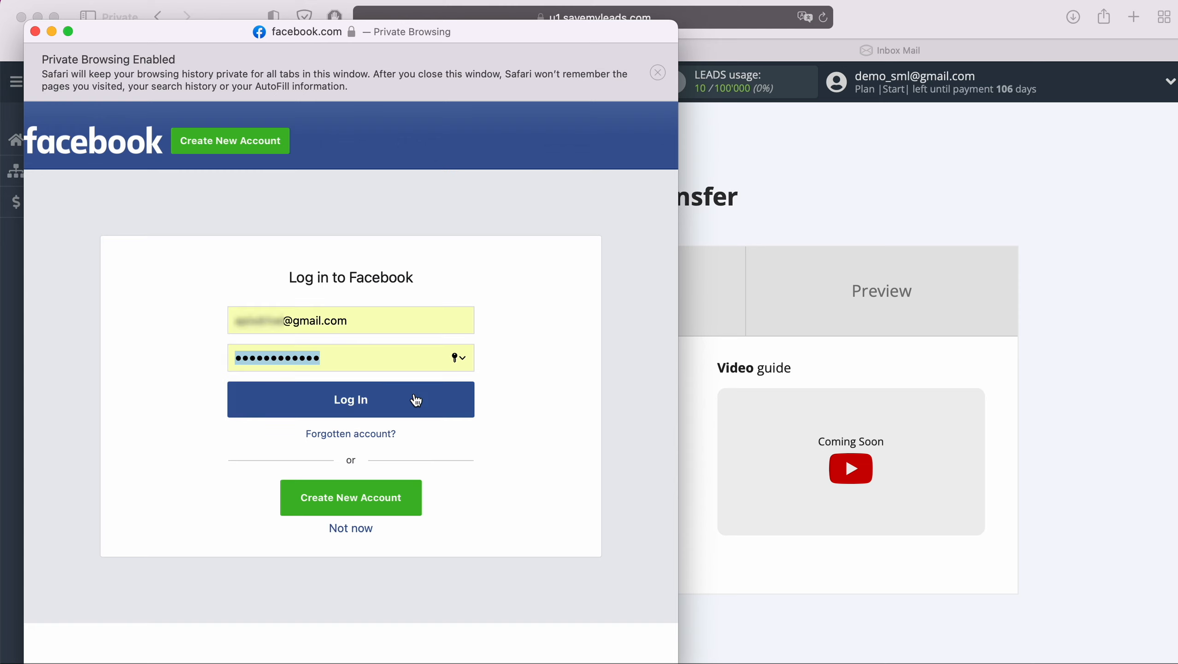
pyautogui.click(416, 399)
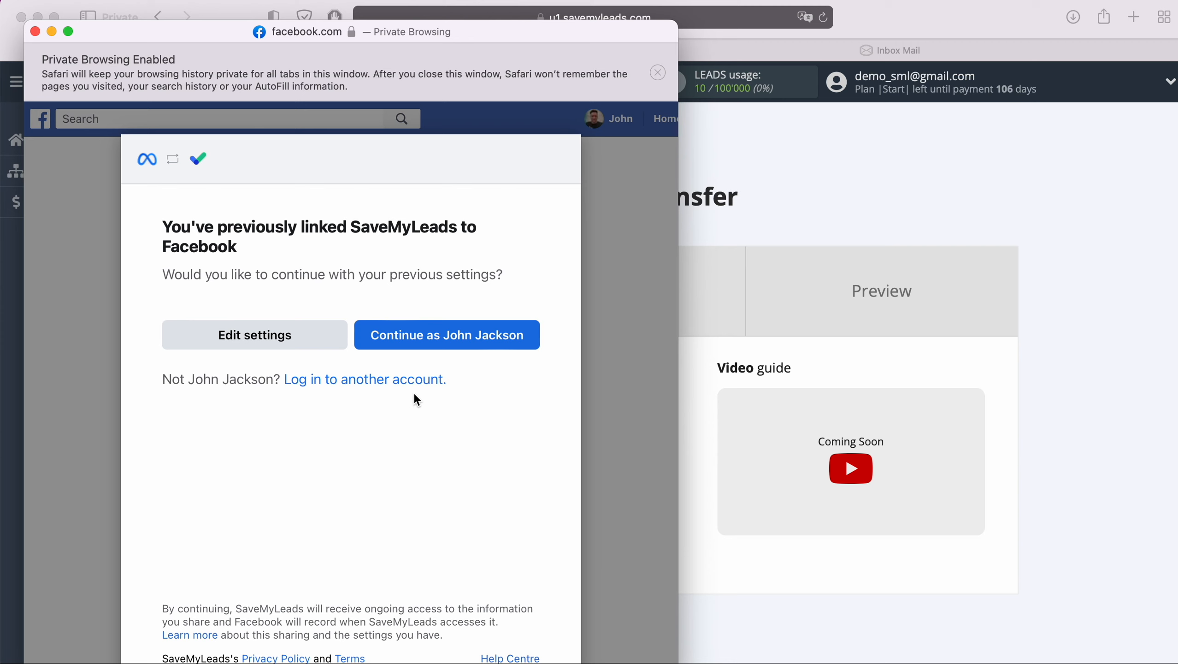
# Step: Edit the Facebook link settings, keeping all pages selected and every SaveMyLeads permission enabled, and complete the linking
pyautogui.click(324, 334)
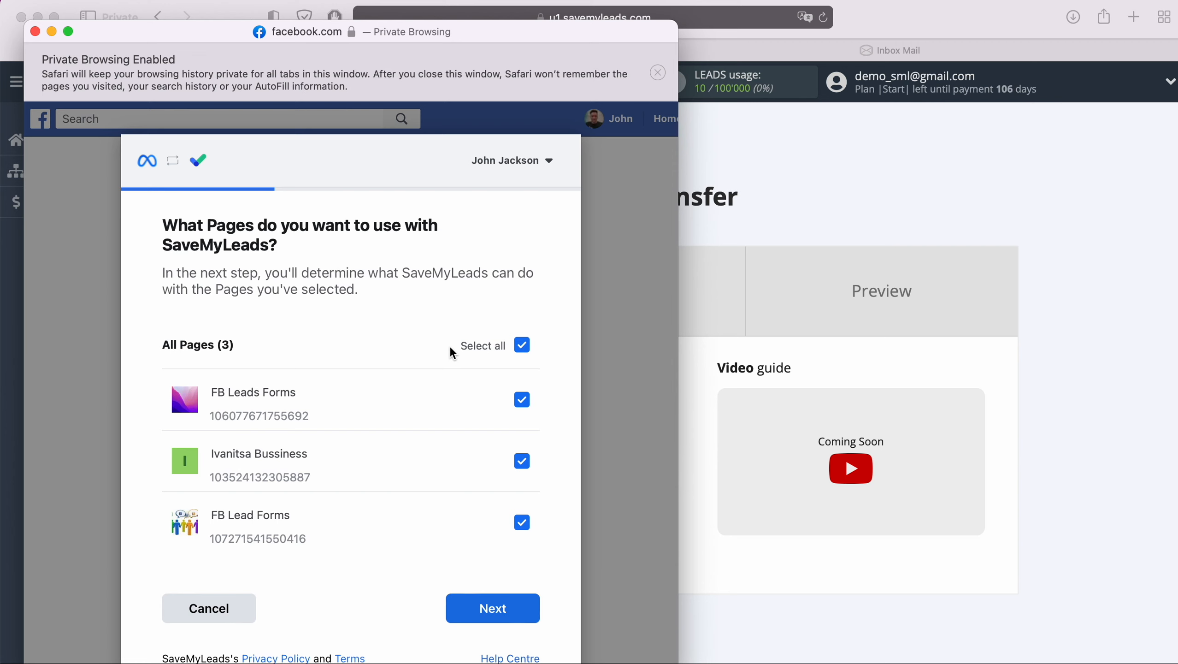
pyautogui.click(521, 606)
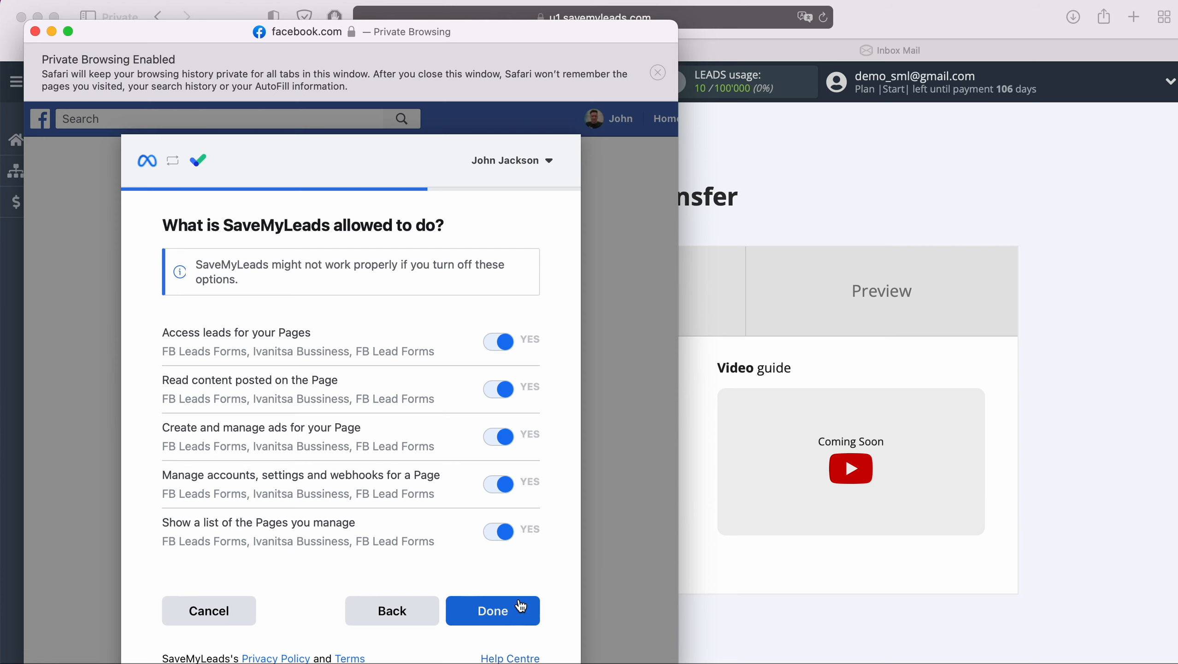
pyautogui.click(521, 606)
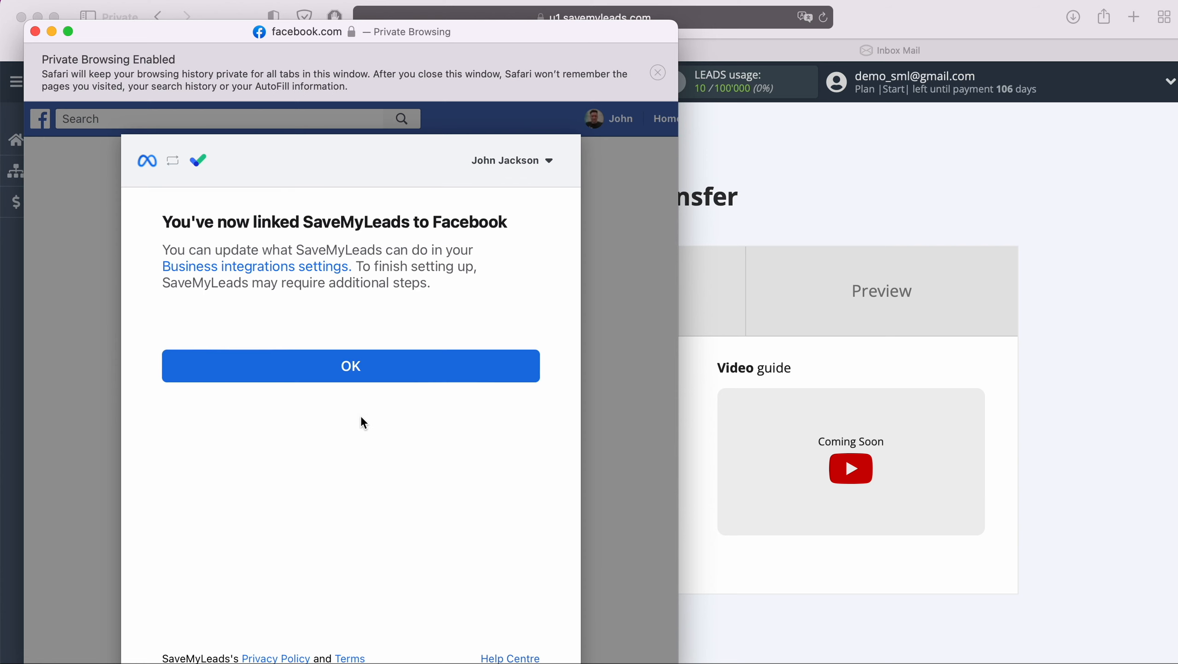
pyautogui.click(342, 369)
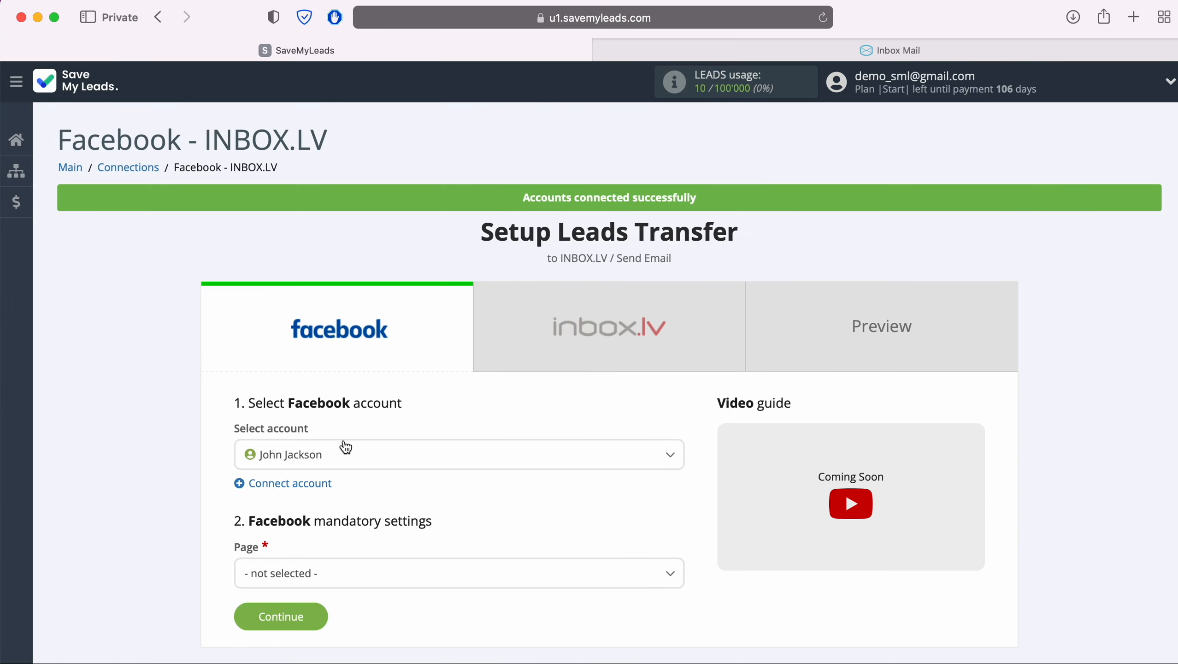
# Step: Select the connected Facebook account and set its page to FB Leads Forms
pyautogui.click(355, 453)
pyautogui.click(332, 523)
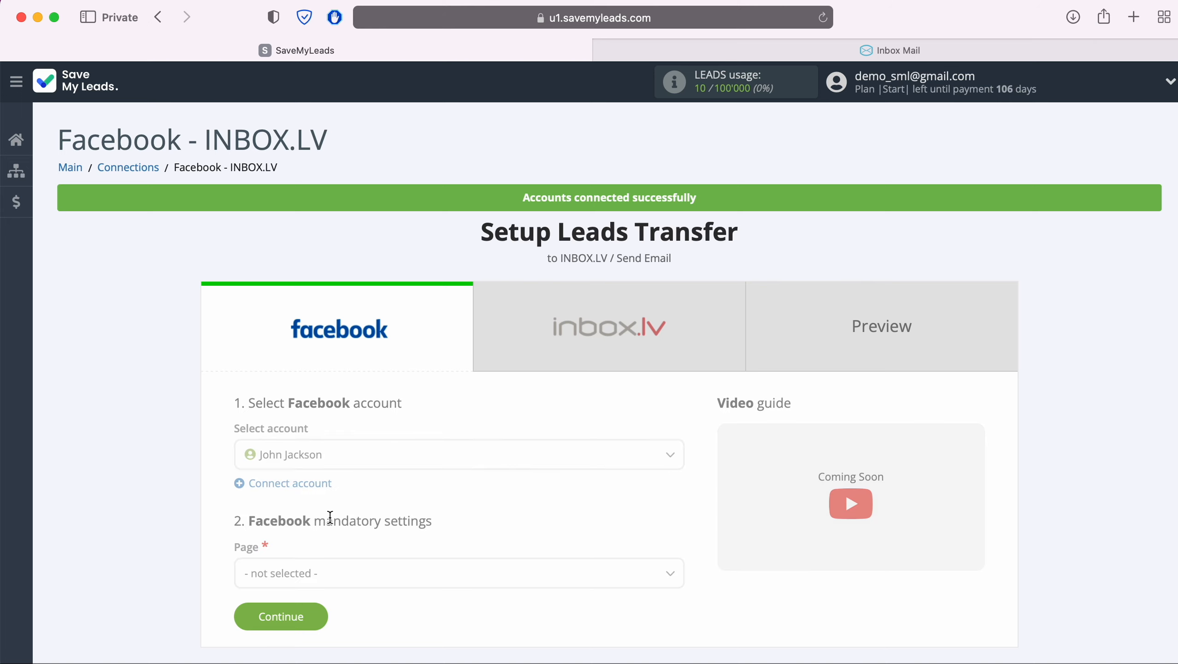
pyautogui.scroll(-4, 330, 517)
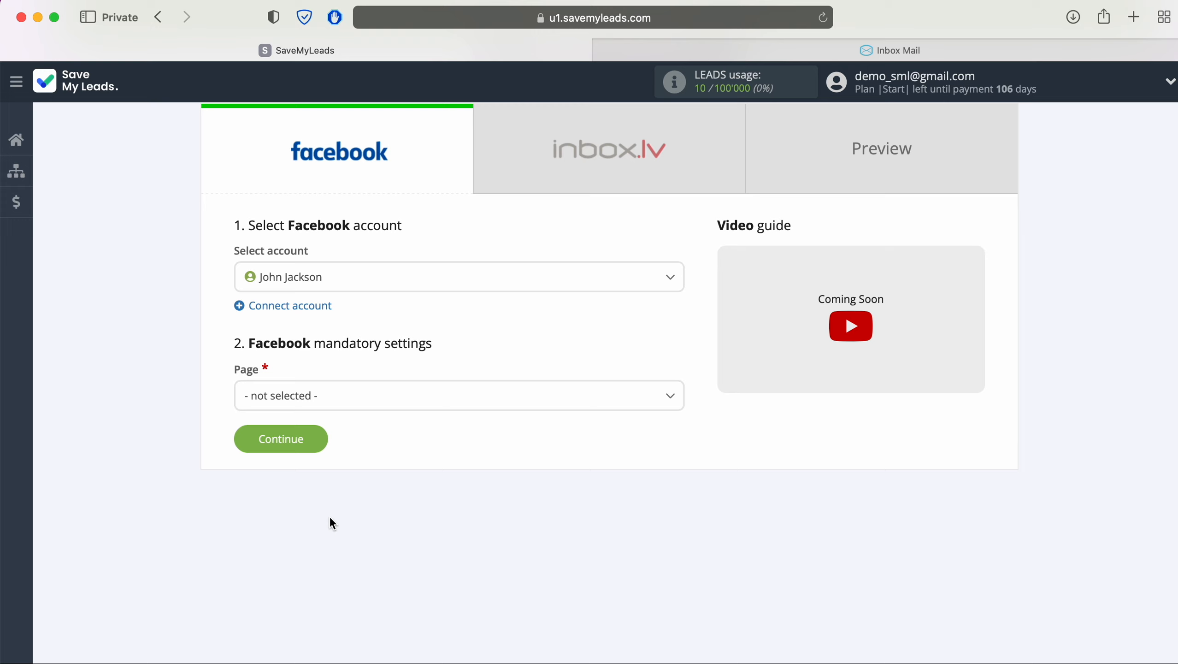
pyautogui.click(353, 408)
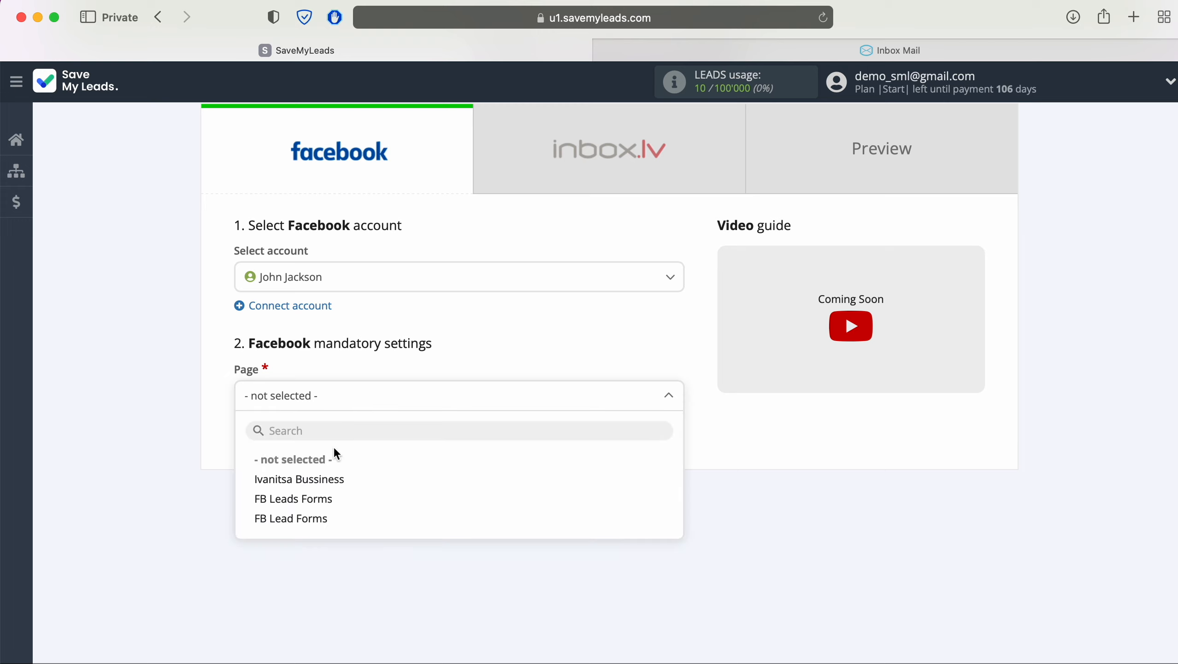
pyautogui.click(322, 500)
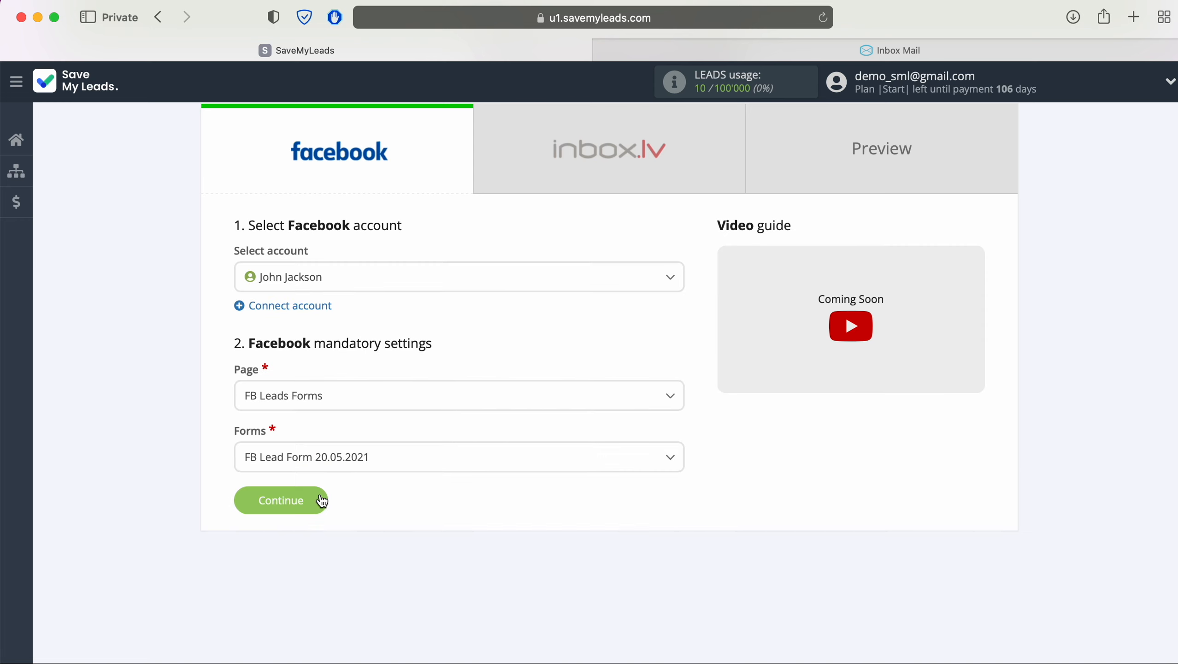
# Step: Choose the form FB Lead Form 20.05.2021 and continue to the INBOX.LV setup
pyautogui.click(411, 458)
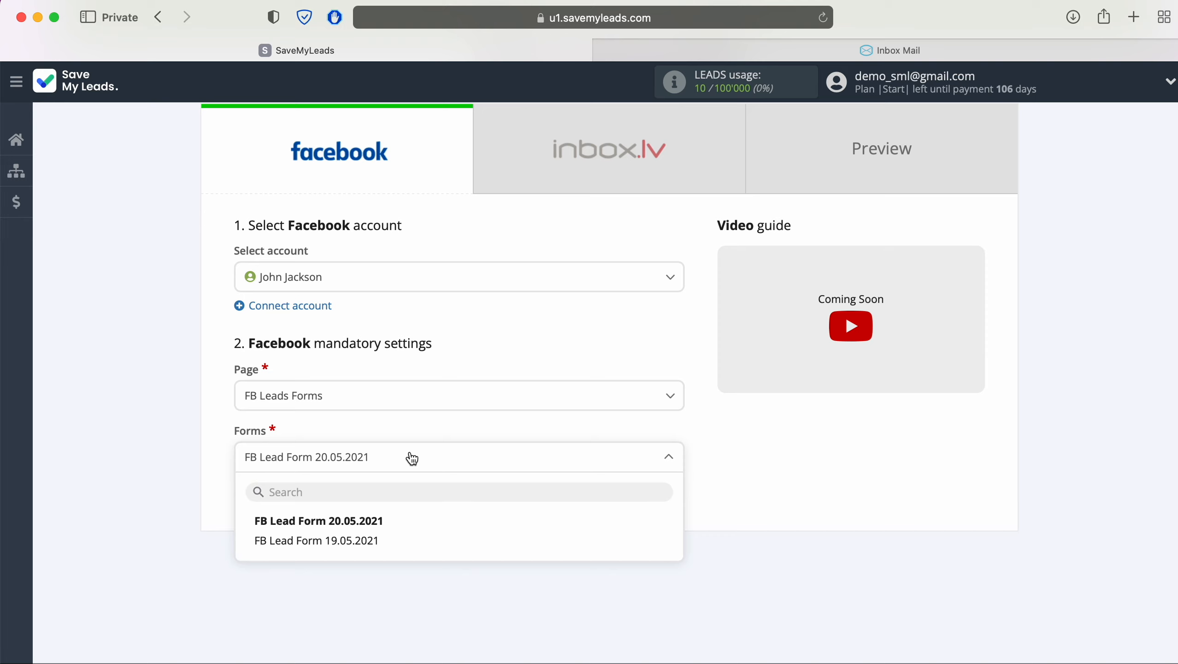
pyautogui.click(350, 522)
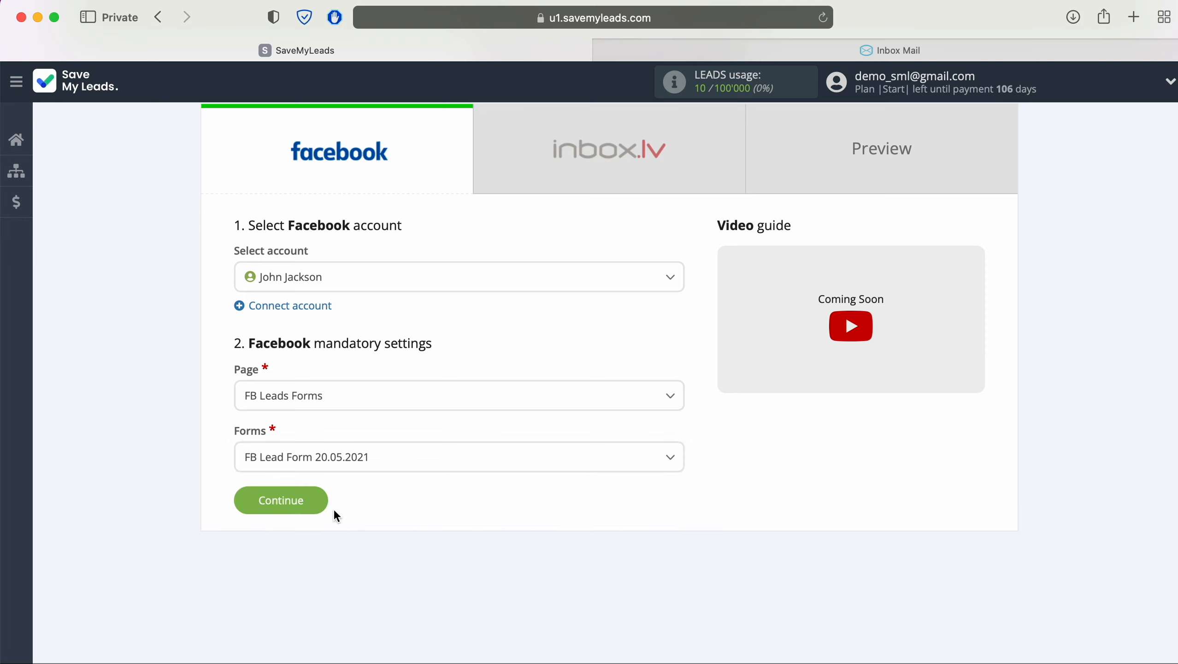
pyautogui.click(318, 501)
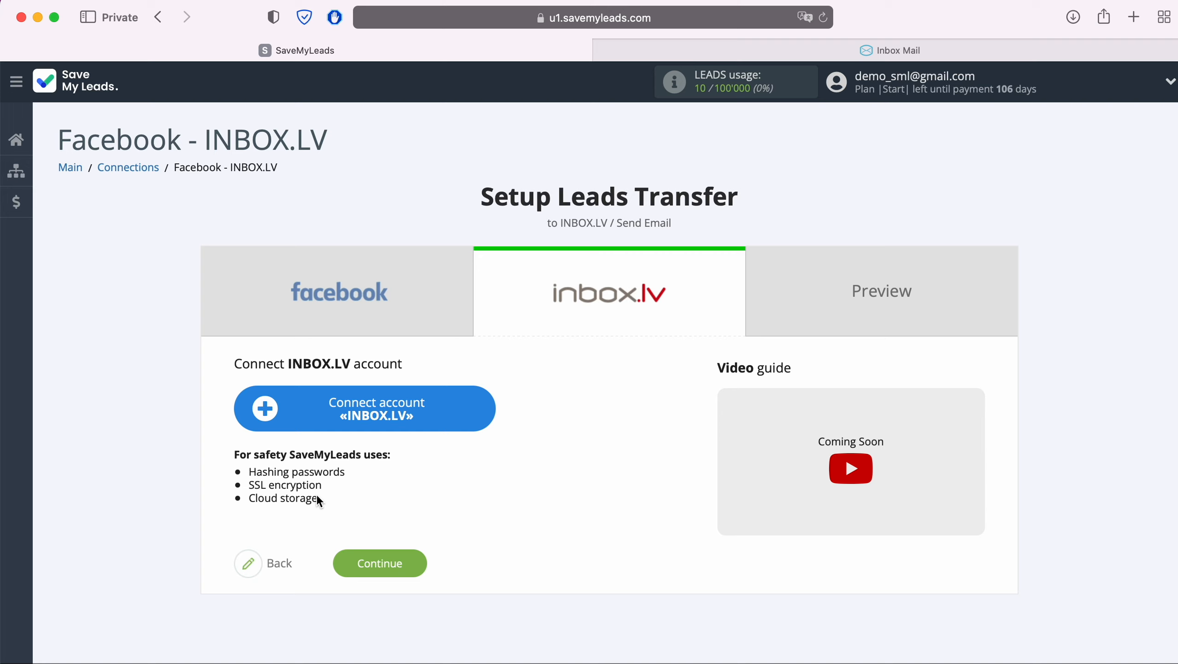
# Step: Start connecting an INBOX.LV account and paste the mailbox address as its e-mail
pyautogui.click(481, 406)
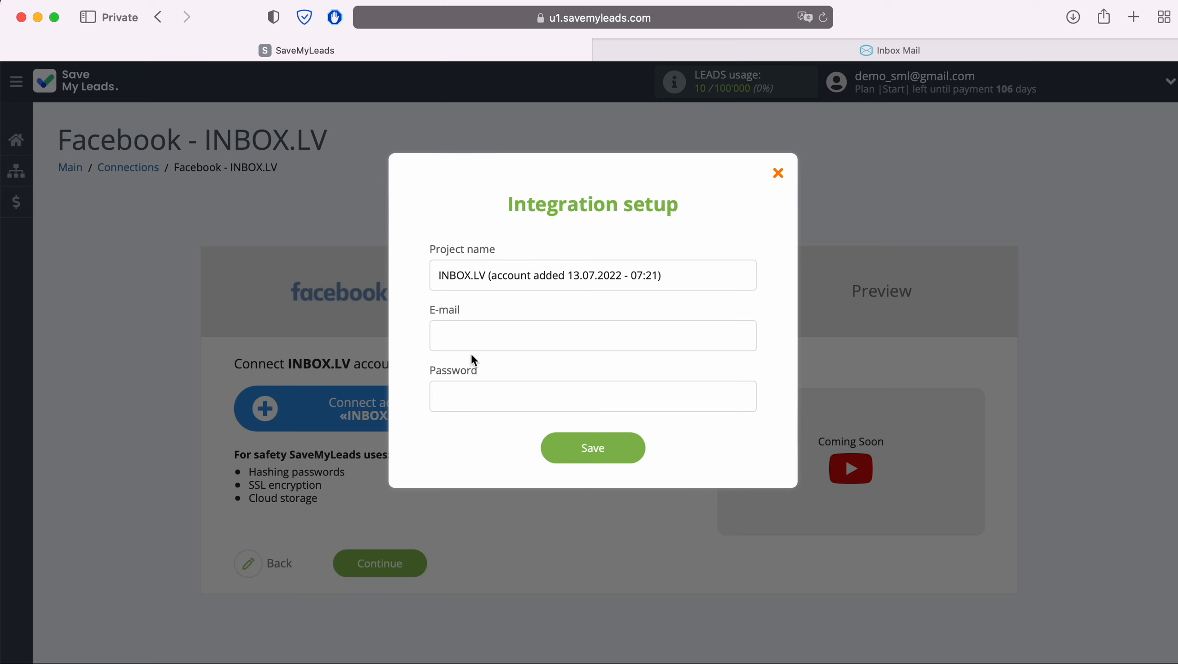
pyautogui.rightClick(460, 338)
pyautogui.click(488, 377)
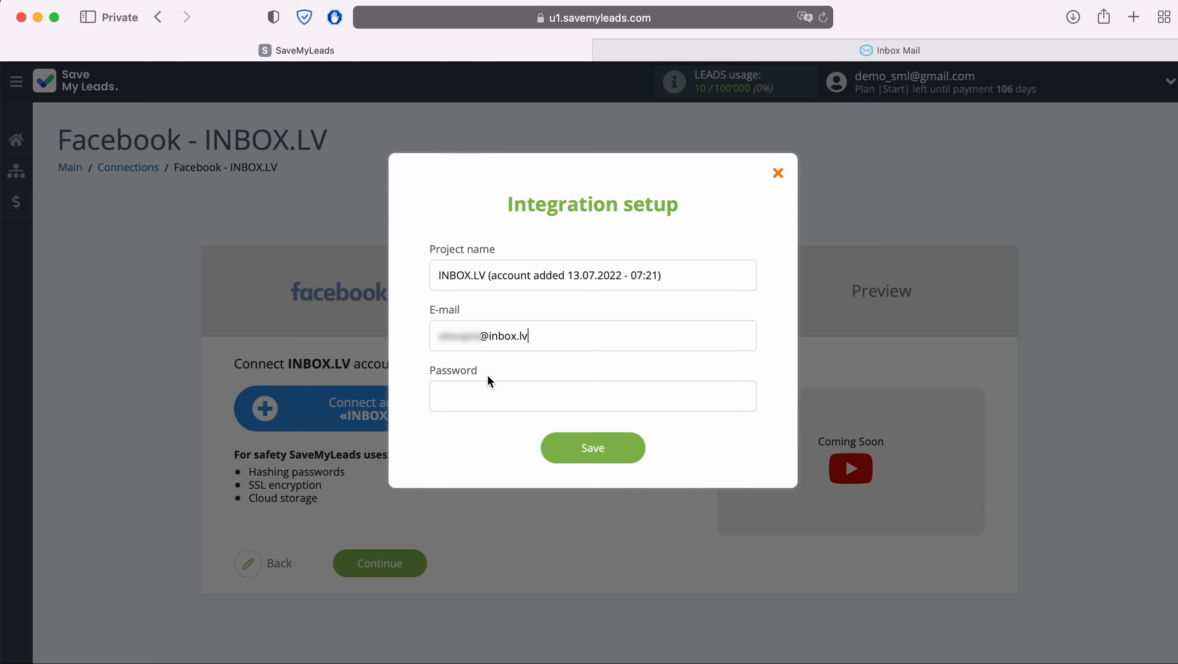
# Step: Switch to Inbox Mail and enable POP3, IMAP and SMTP access in the options for Outlook and email programs
pyautogui.click(841, 51)
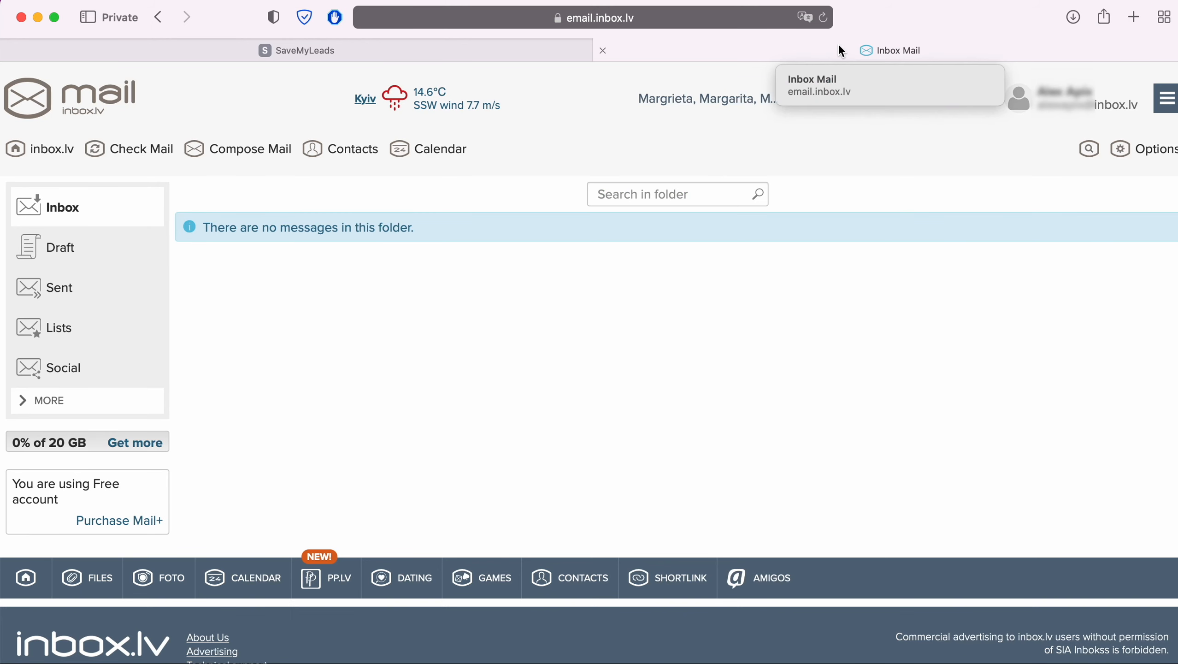
pyautogui.click(1126, 145)
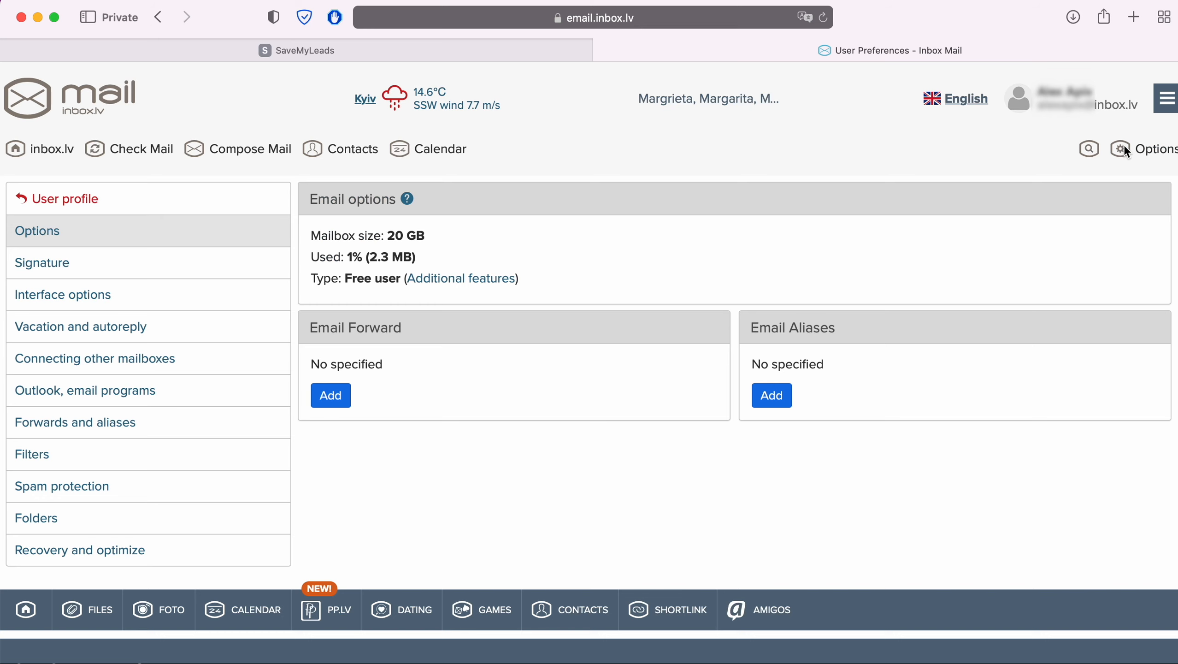
pyautogui.click(105, 383)
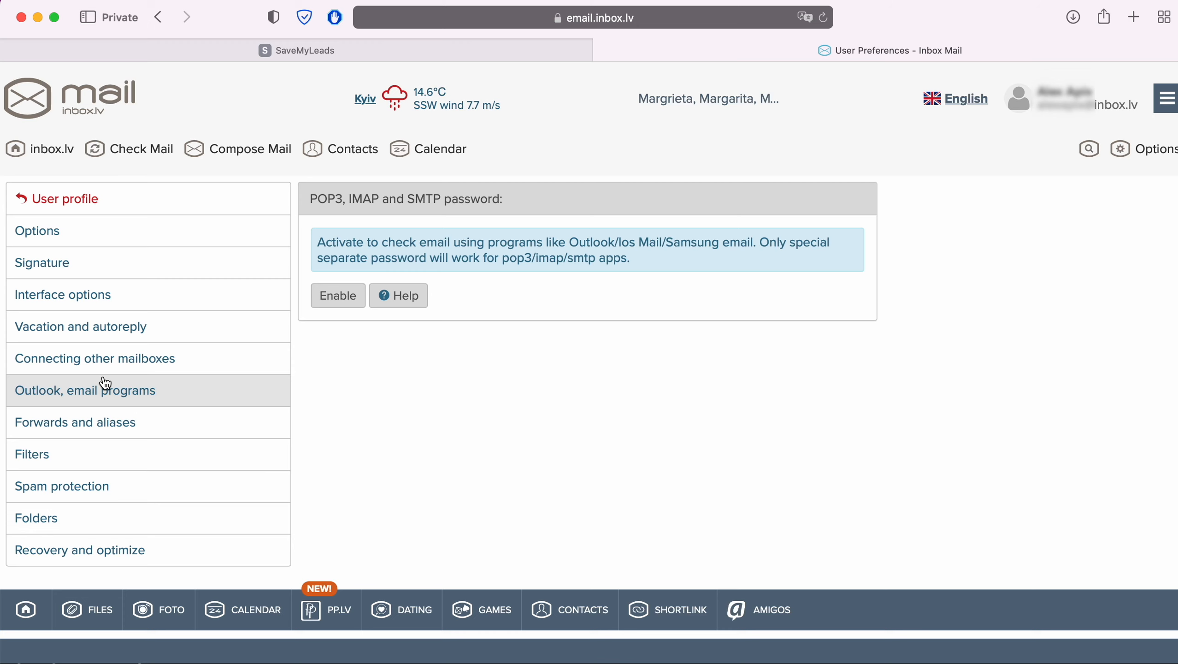
pyautogui.click(329, 300)
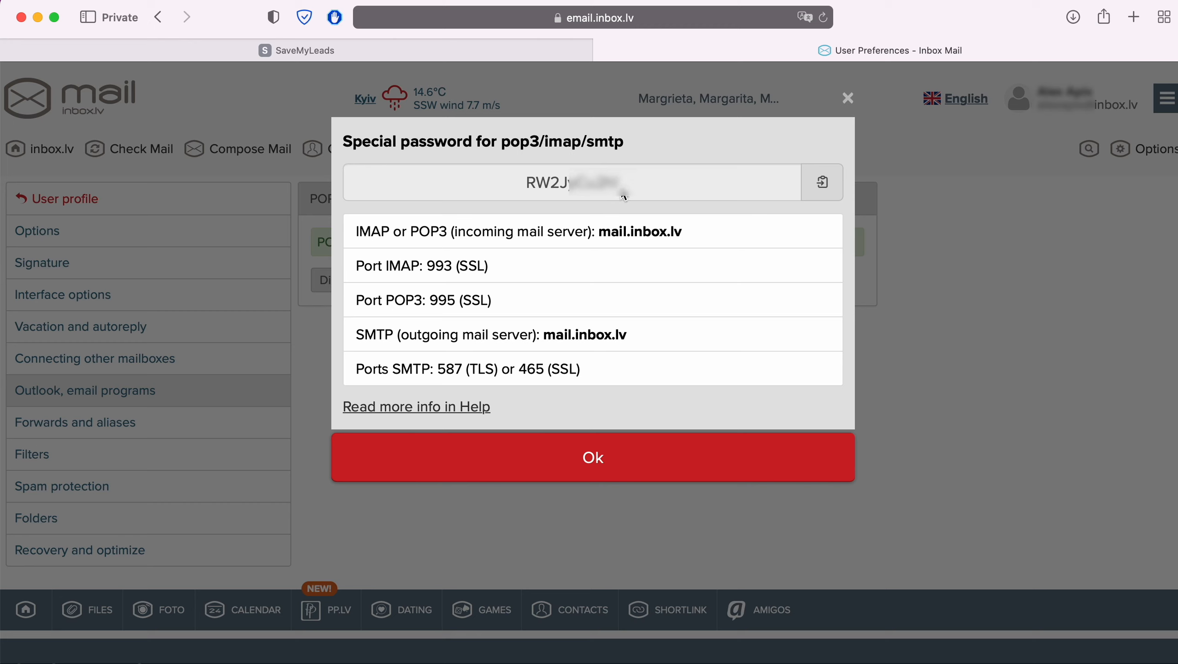
# Step: Copy the special pop3/imap/smtp password and dismiss its dialog
pyautogui.moveTo(618, 183); pyautogui.dragTo(527, 185)
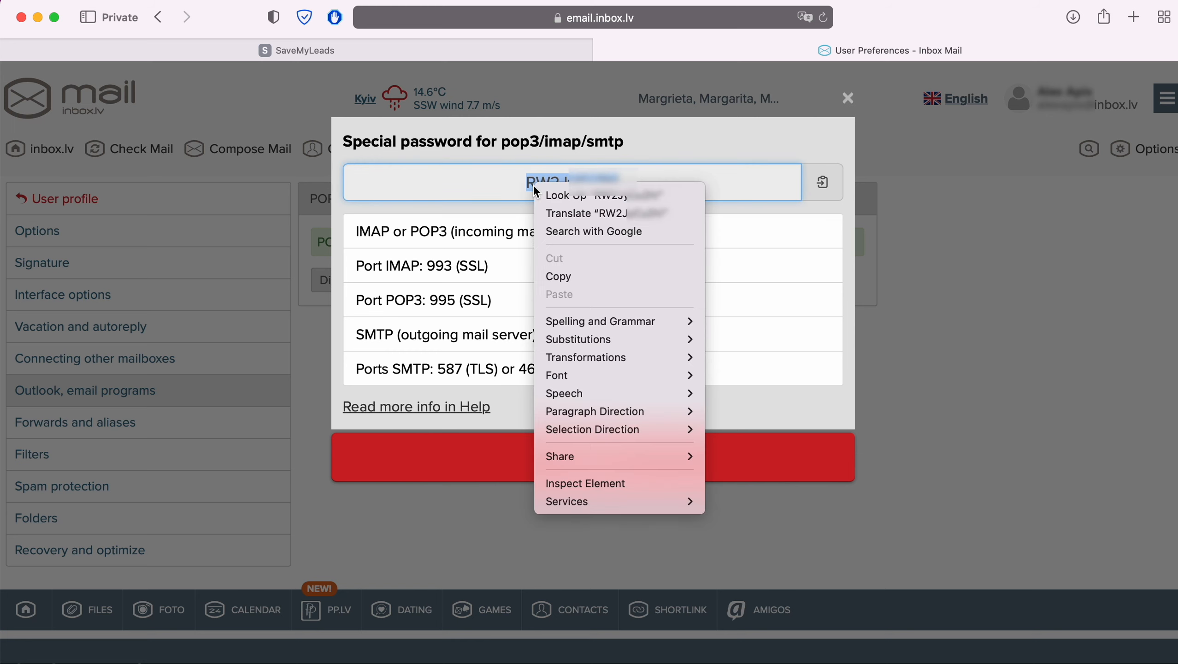
pyautogui.rightClick(533, 186)
pyautogui.click(568, 277)
pyautogui.click(590, 455)
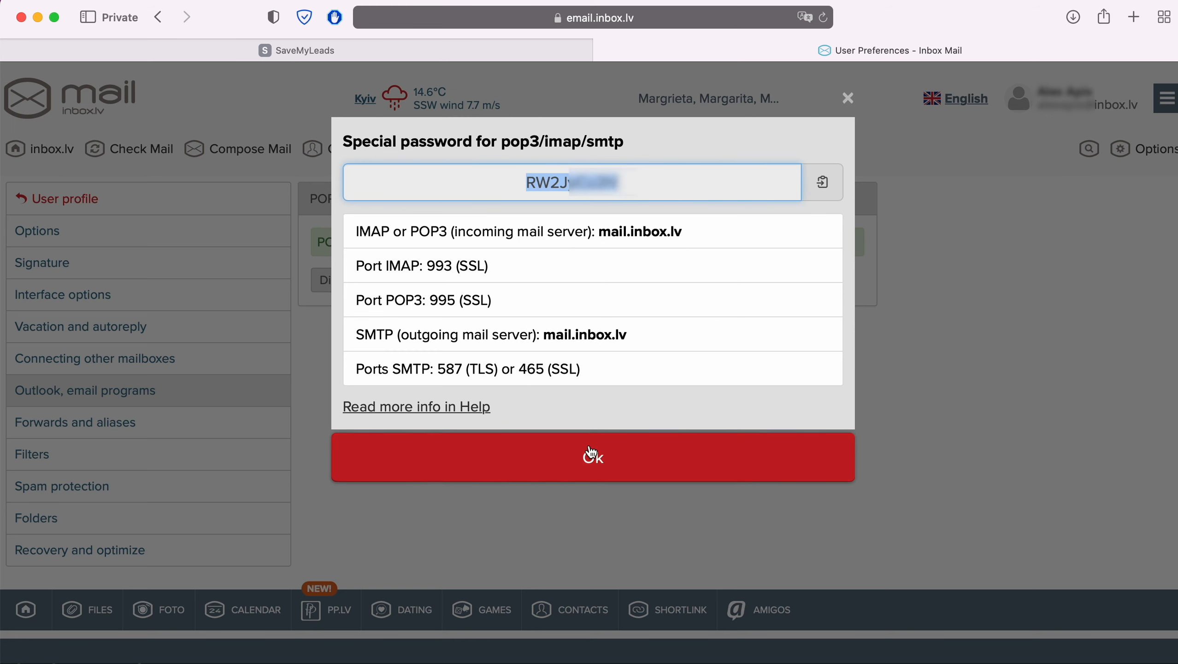
# Step: Switch back to SaveMyLeads and paste the special mail password into the INBOX.LV integration's password field
pyautogui.click(279, 49)
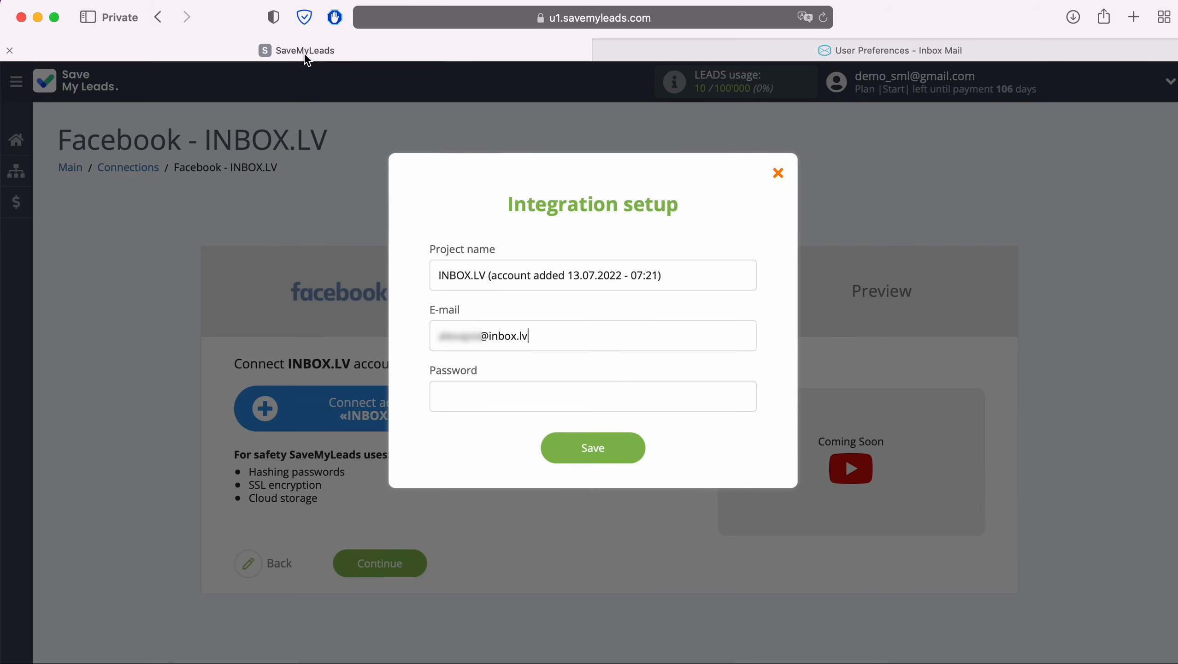
pyautogui.rightClick(473, 395)
pyautogui.click(501, 441)
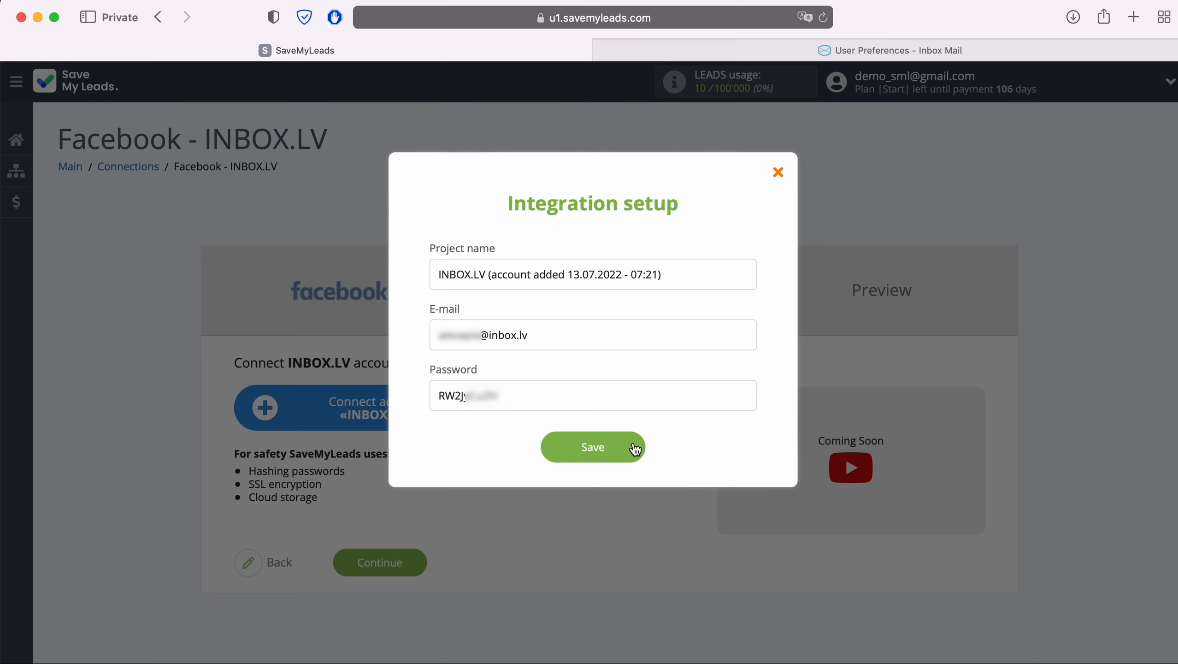
# Step: Save the INBOX.LV integration and select the newly added account for the lead transfer
pyautogui.click(635, 449)
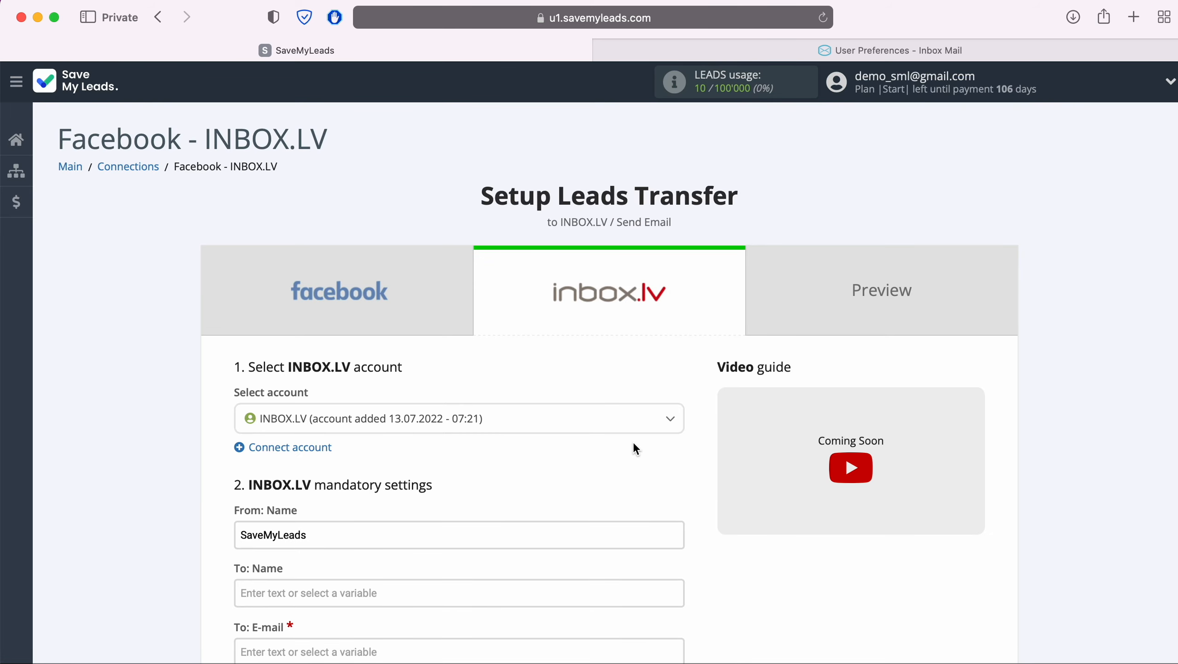
pyautogui.click(519, 416)
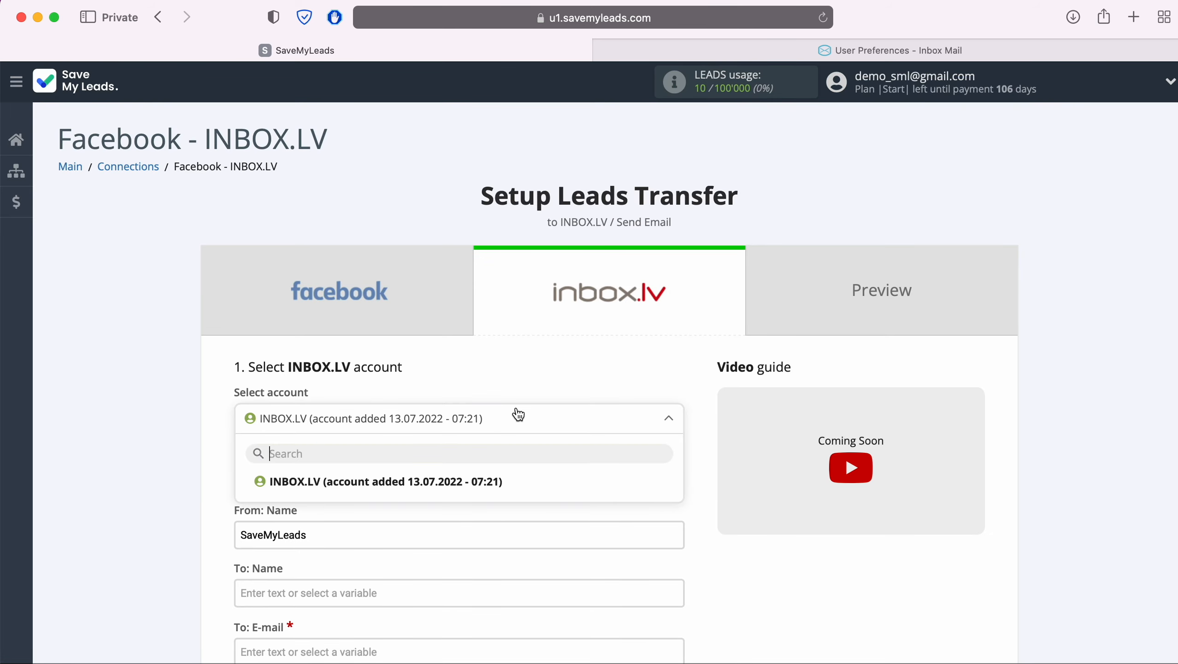
pyautogui.click(487, 484)
# Step: Try the Facebook "Custom Field: email" variable as the recipient e-mail and remove it from the field
pyautogui.scroll(-5, 485, 482)
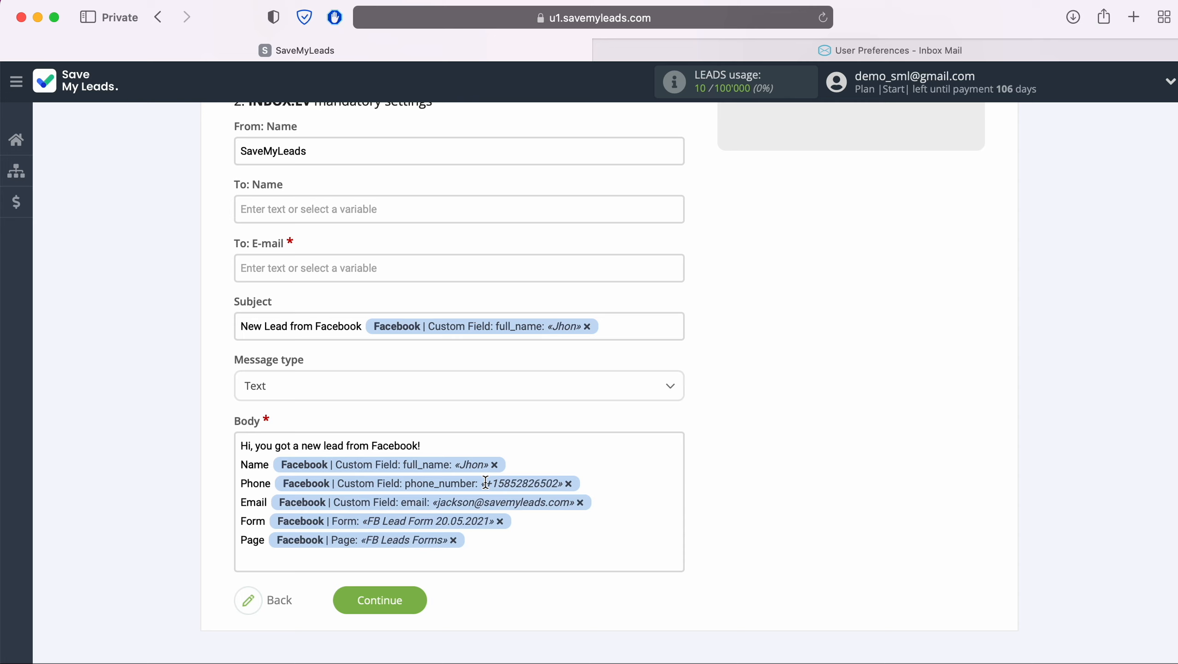
pyautogui.click(291, 268)
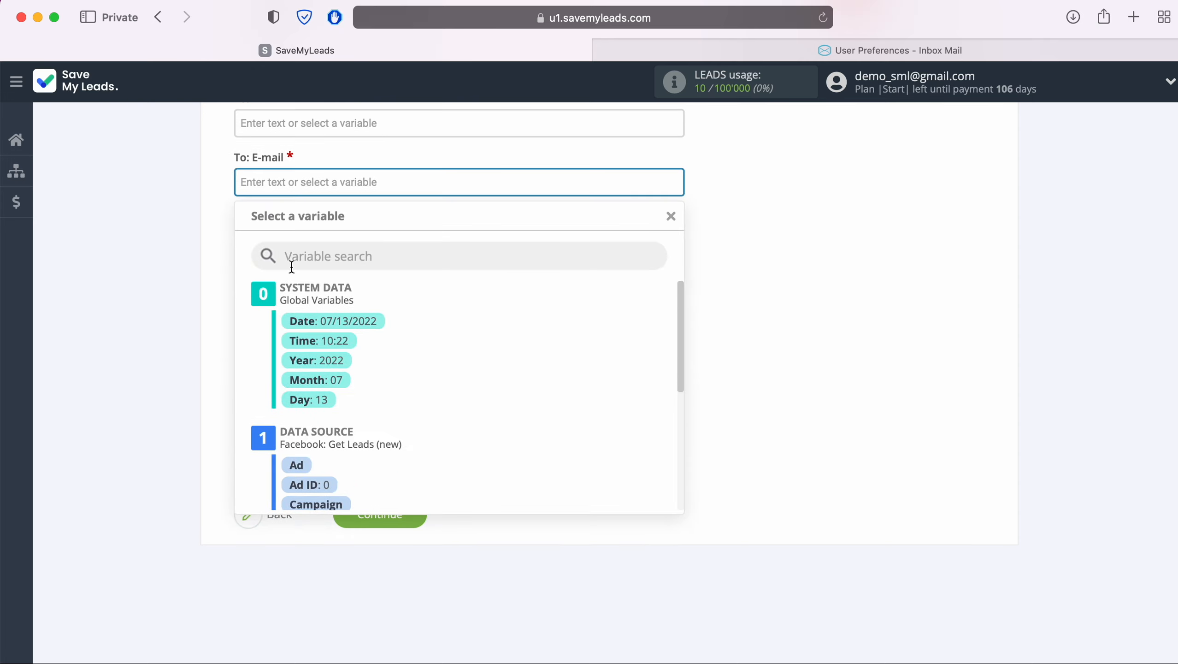
pyautogui.scroll(-5, 588, 390)
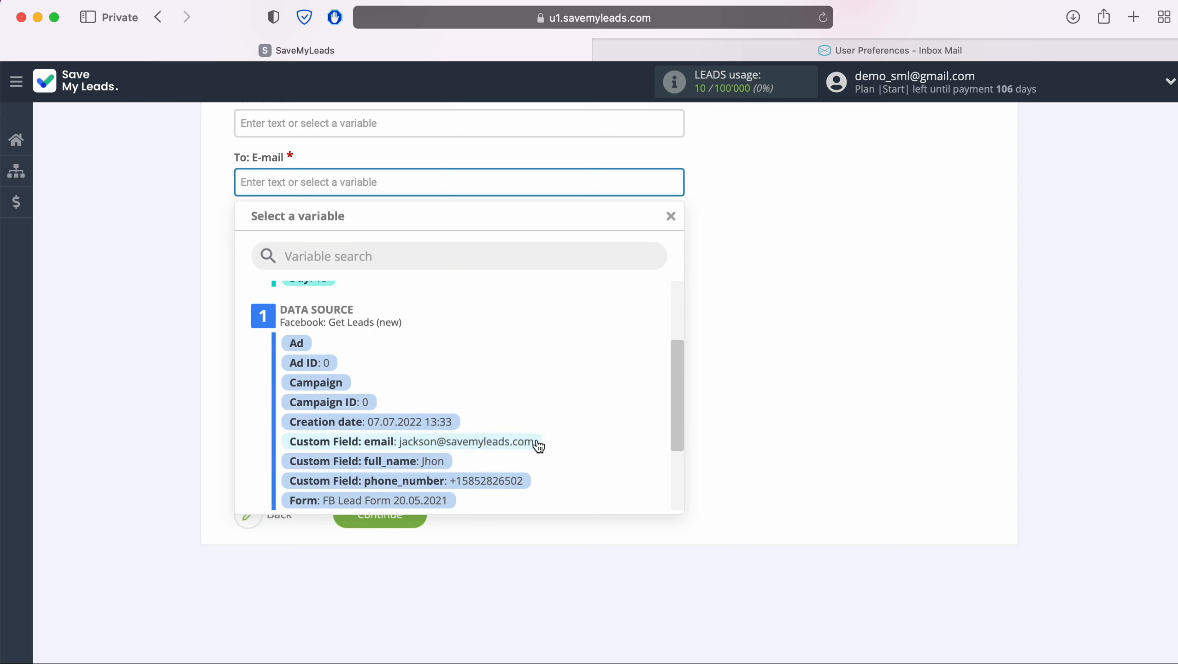
pyautogui.click(538, 445)
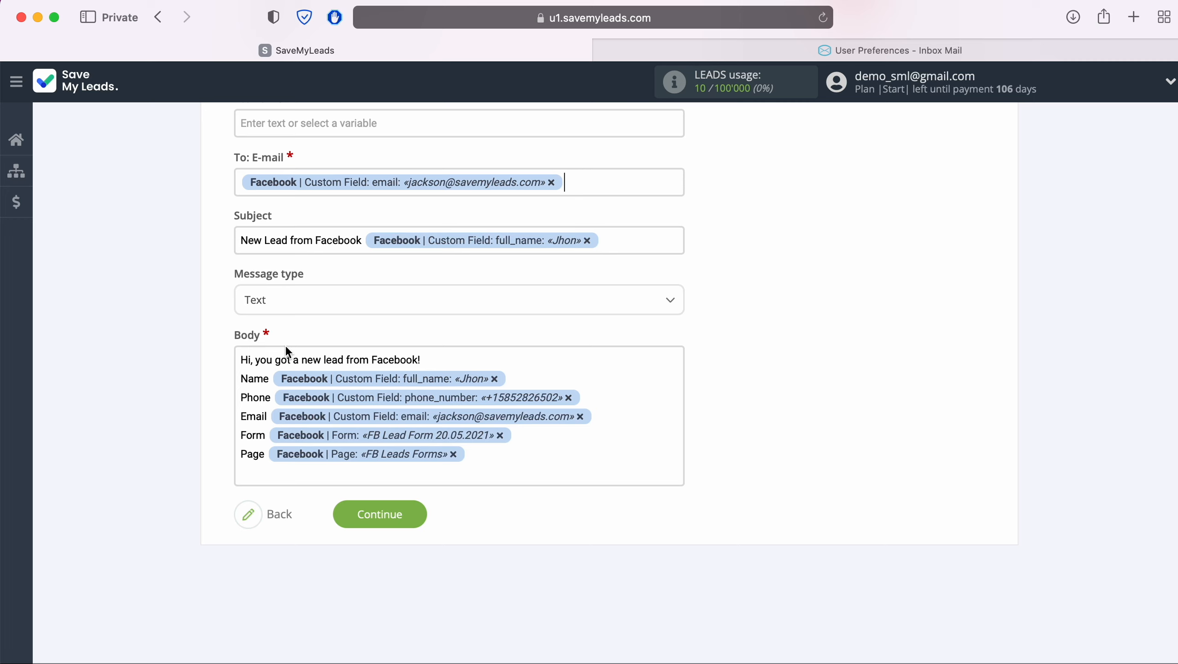
pyautogui.click(551, 182)
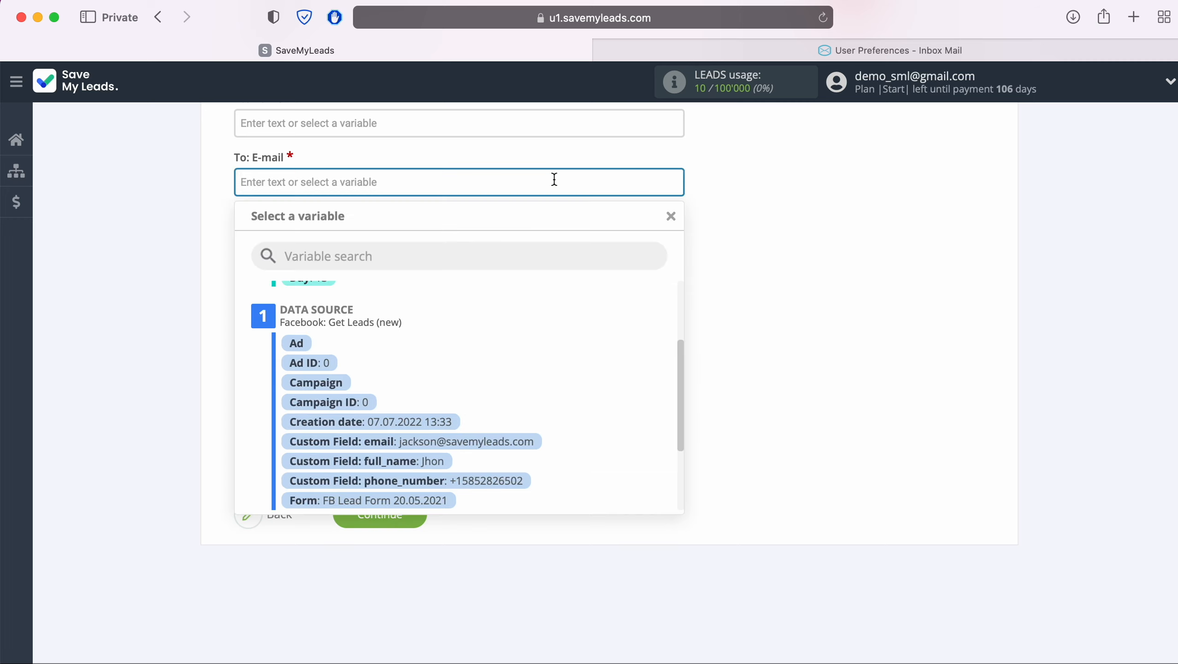
# Step: Paste the INBOX.LV mailbox address as the recipient e-mail and close the variable list
pyautogui.rightClick(318, 177)
pyautogui.click(345, 216)
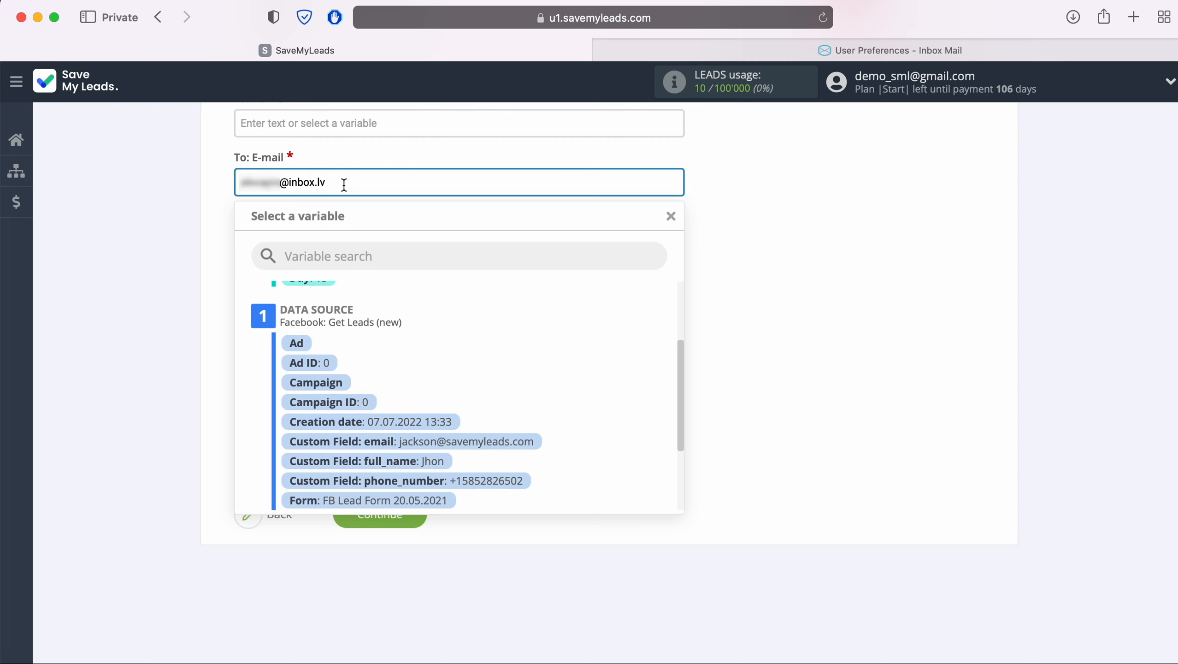
pyautogui.moveTo(344, 184); pyautogui.dragTo(234, 180)
pyautogui.click(234, 180)
pyautogui.click(203, 211)
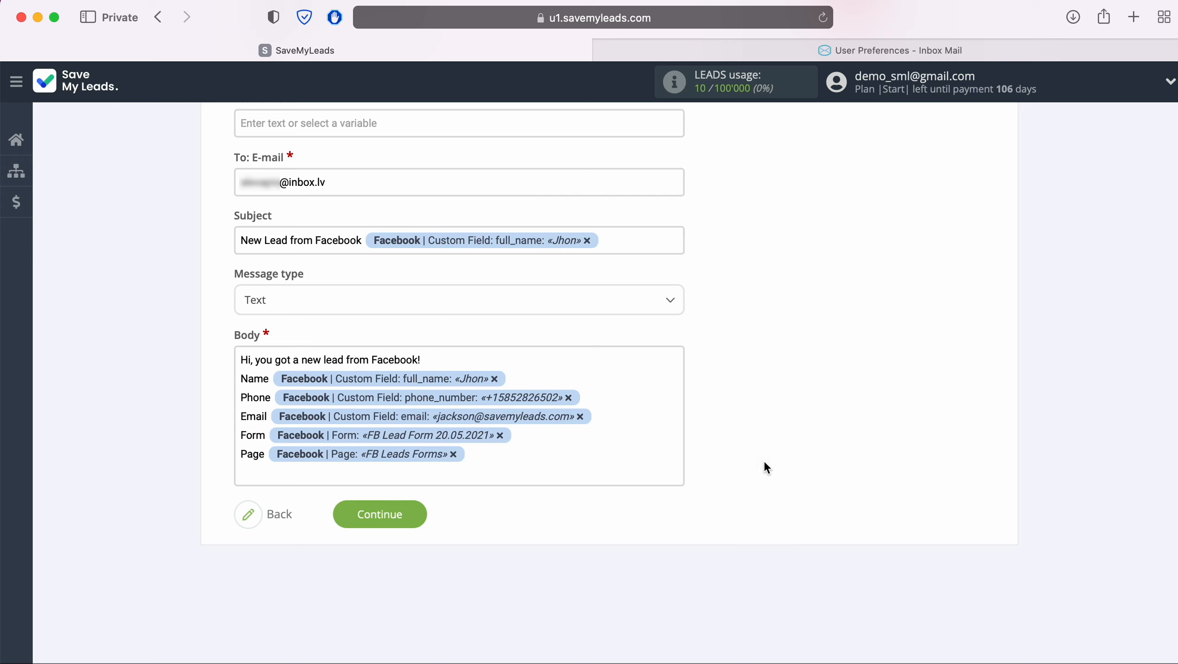
# Step: Continue to the preview of the Send Email action and send test data to INBOX.LV
pyautogui.click(415, 514)
pyautogui.scroll(-8, 415, 517)
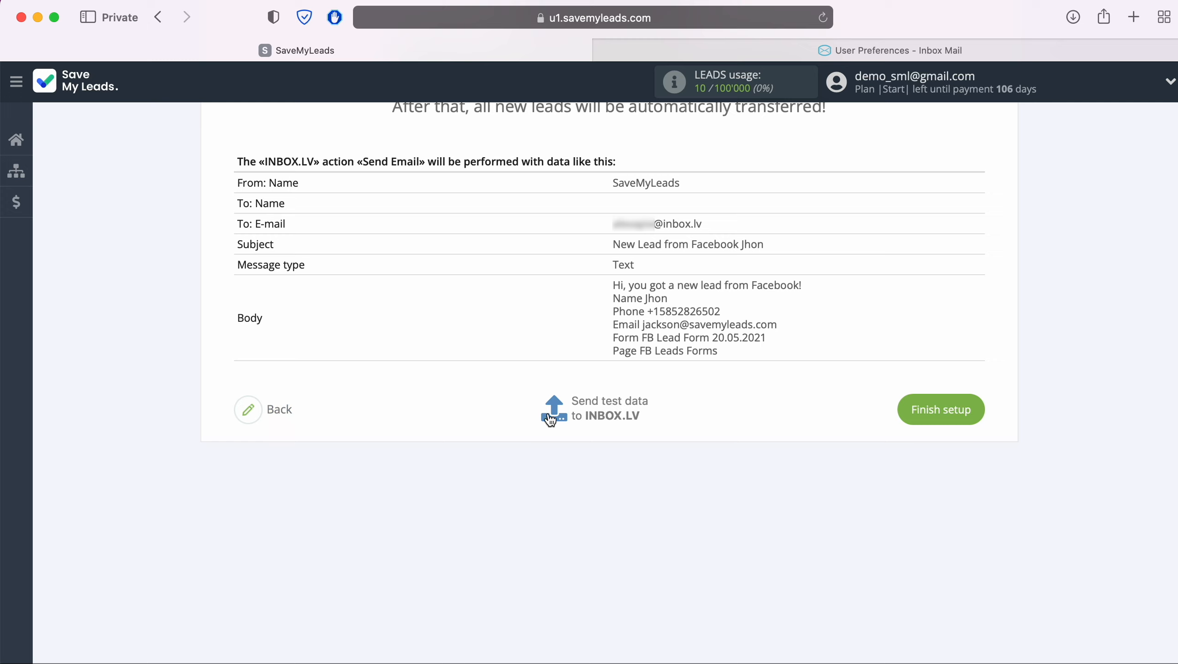
pyautogui.click(608, 398)
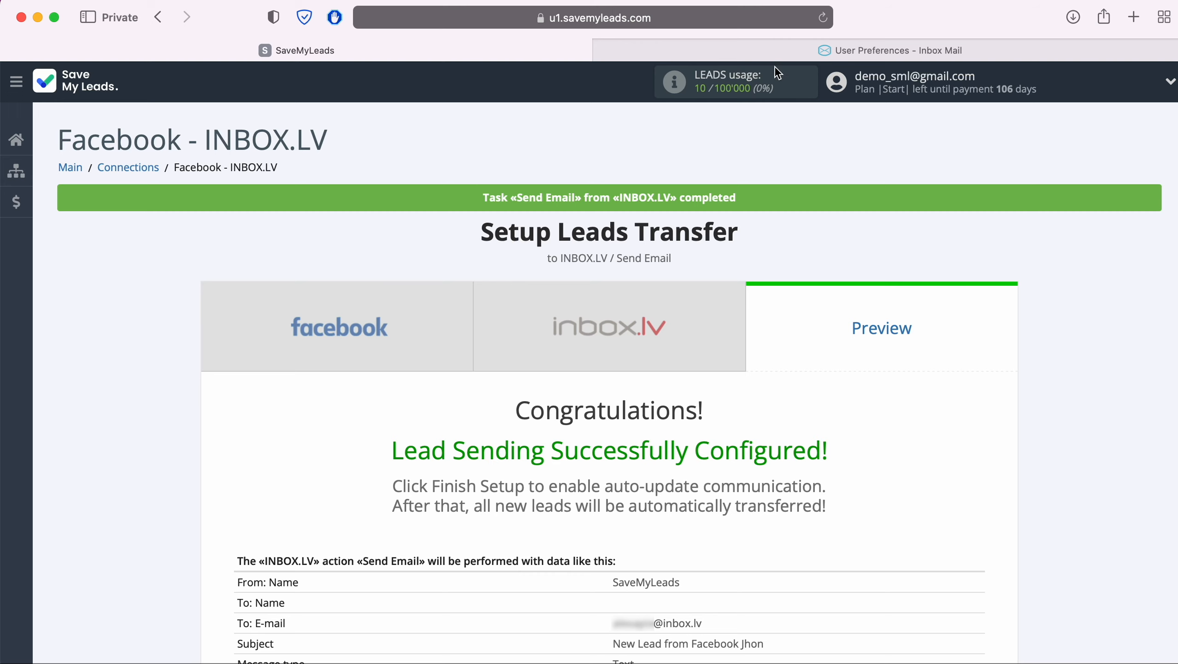
# Step: Switch to Inbox Mail, check for new mail and open the test message from SaveMyLeads
pyautogui.click(783, 57)
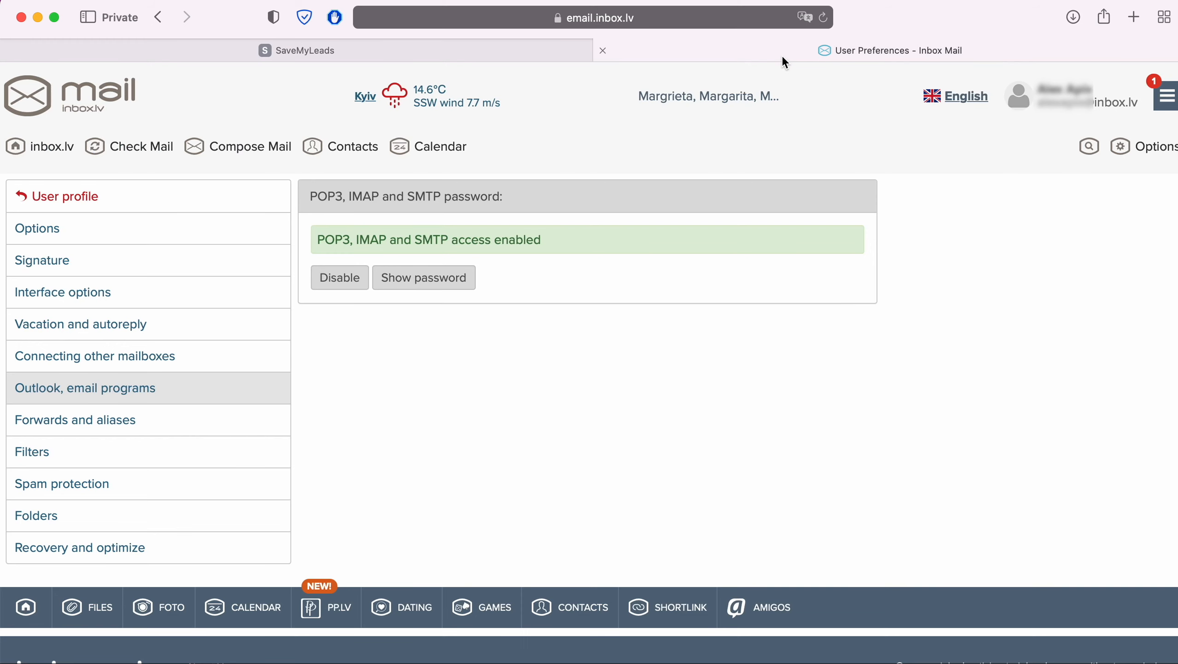
pyautogui.click(159, 146)
pyautogui.click(303, 260)
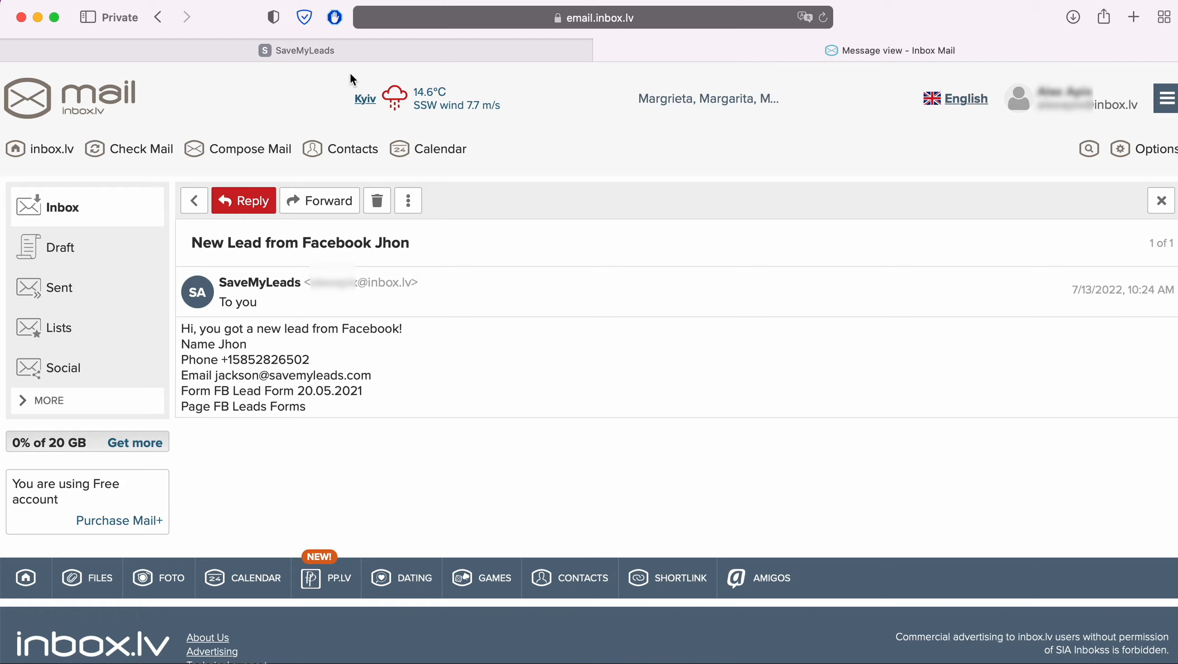
# Step: Switch back to SaveMyLeads and finish the setup of the Facebook - INBOX.LV connection
pyautogui.click(349, 55)
pyautogui.scroll(-10, 1037, 450)
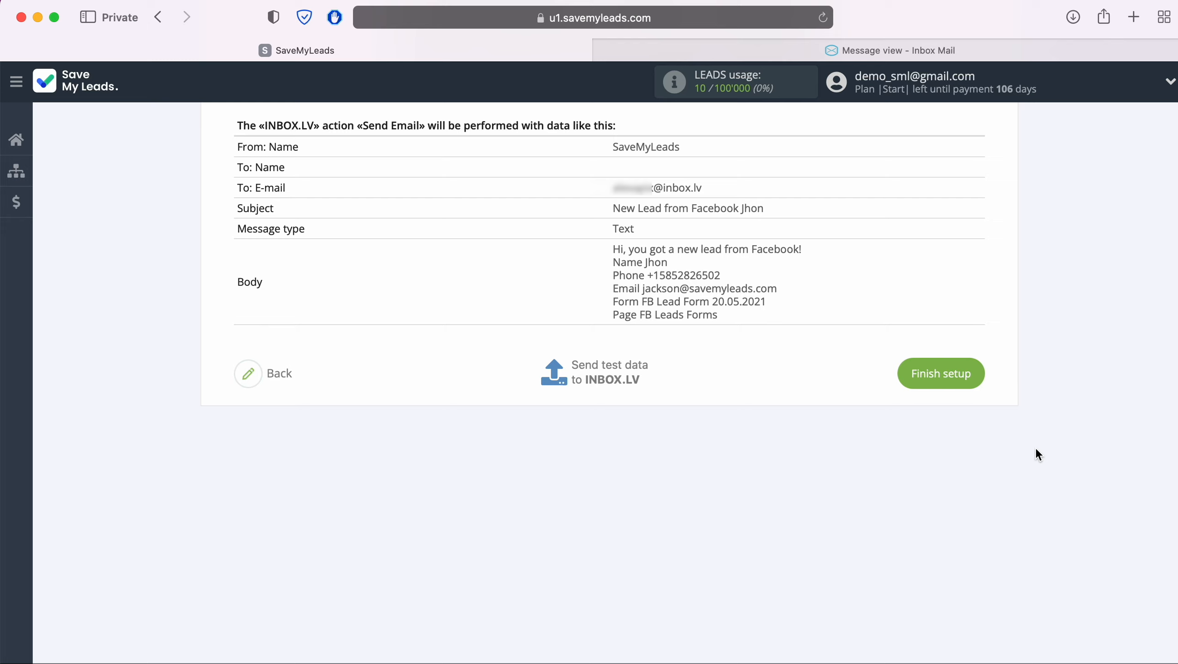
pyautogui.click(981, 374)
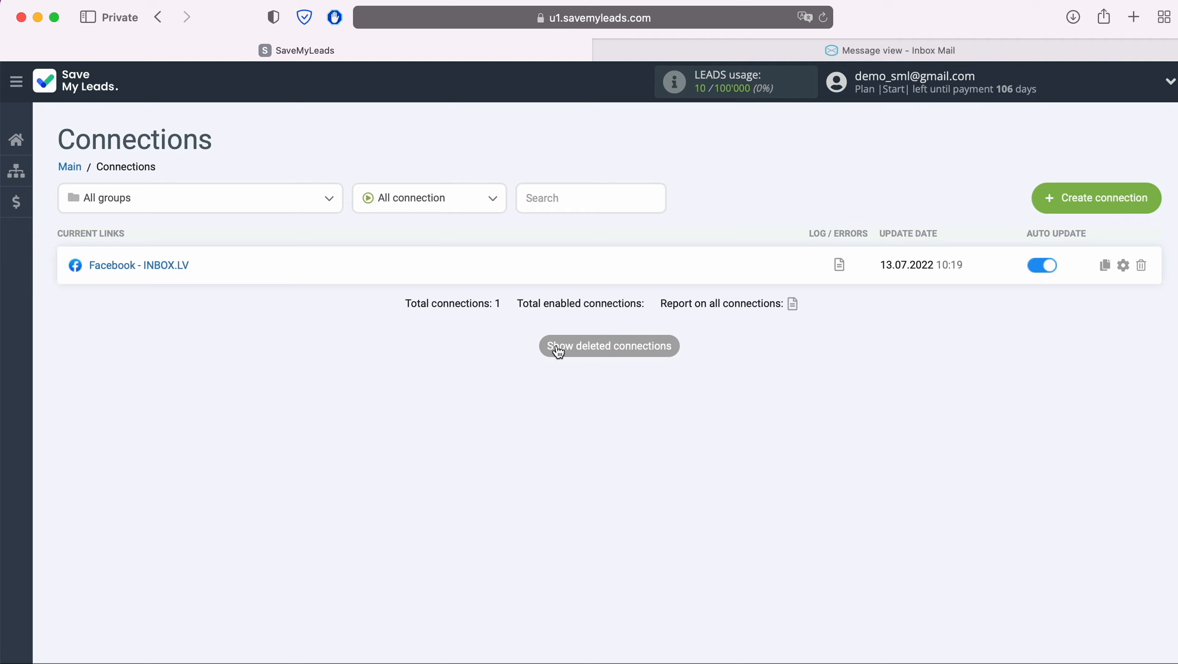
# Step: Rename the connection as "Facebook - INBOX.LV Lead Form 20.05.2021" in its setup and save it
pyautogui.click(1123, 264)
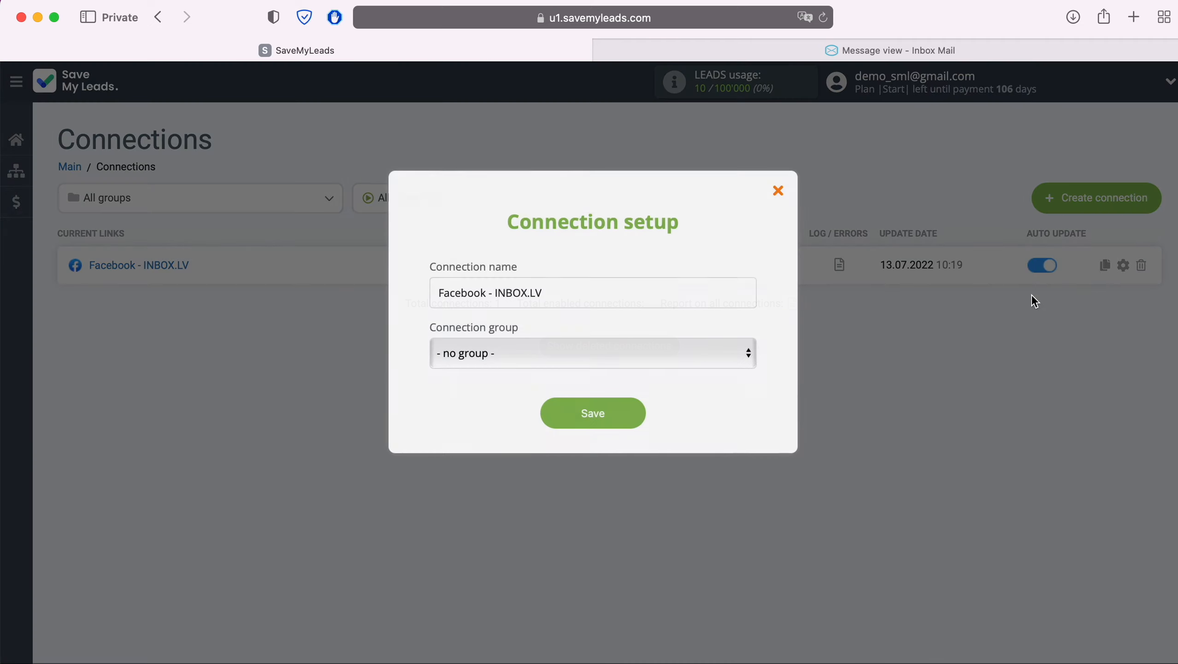
pyautogui.write('Lead Fo')
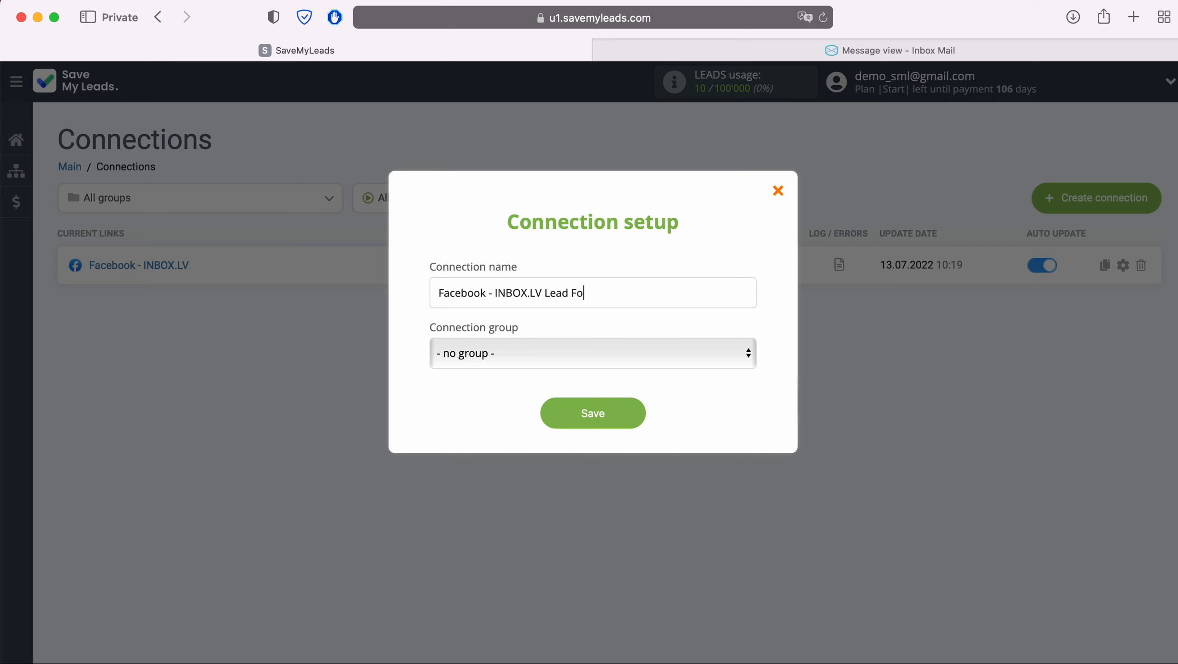
pyautogui.write('rm 20.05.2021')
pyautogui.click(615, 413)
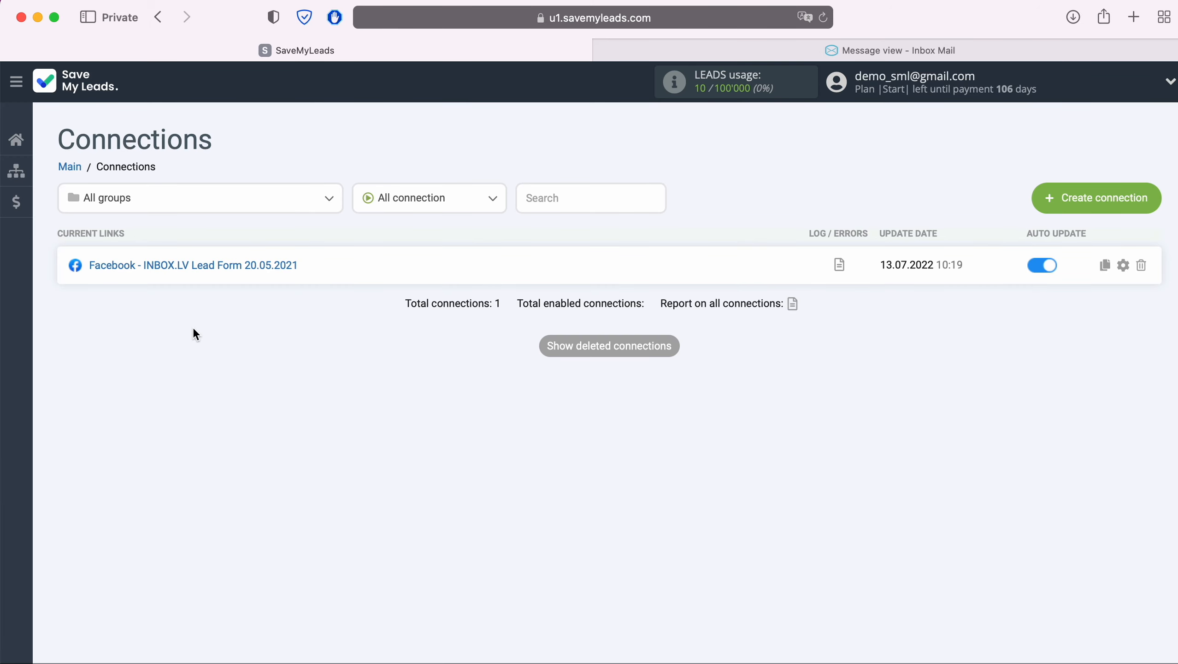